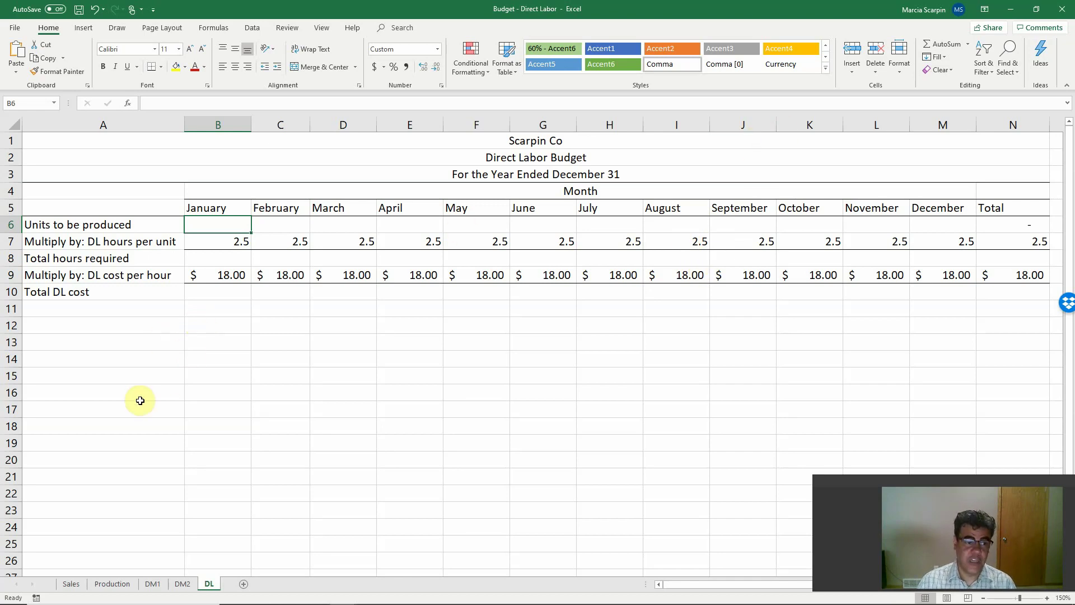
- On the Production sheet, select the January–December units to produce in B10:M10
click(123, 227)
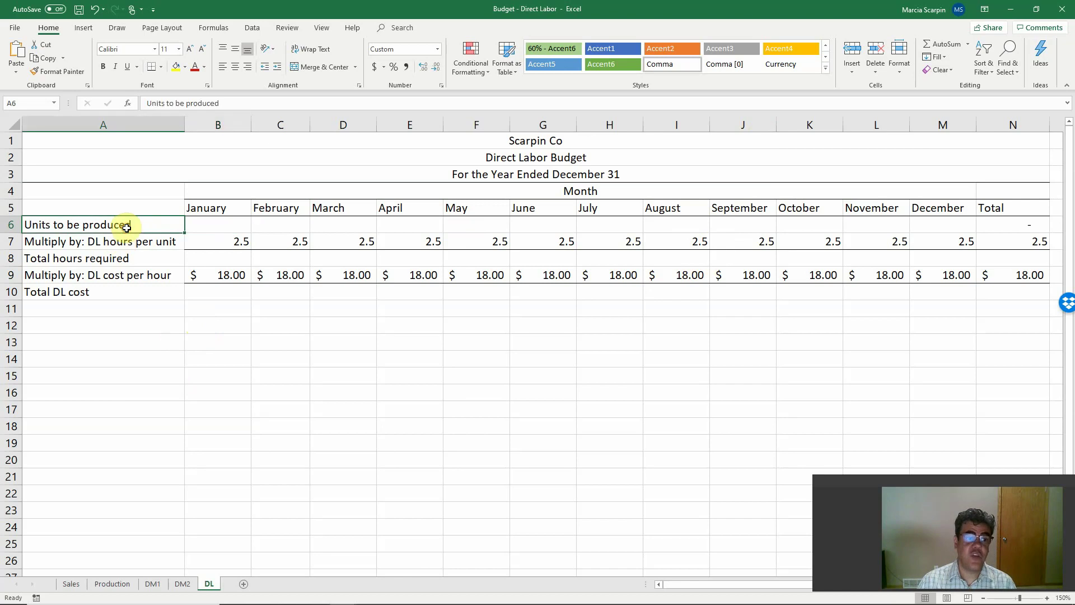
click(209, 230)
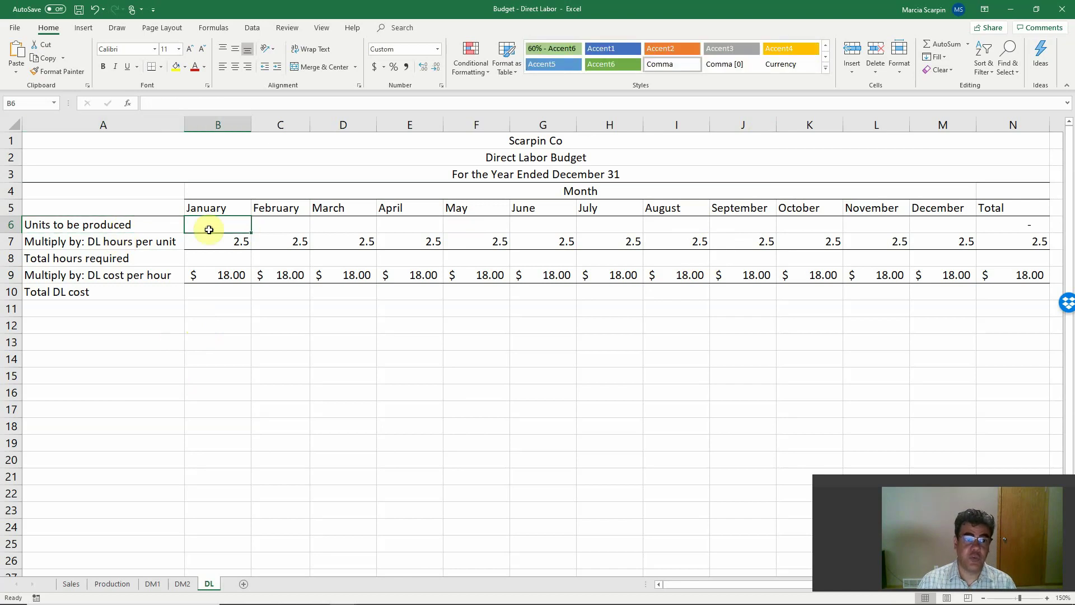
click(113, 583)
click(325, 374)
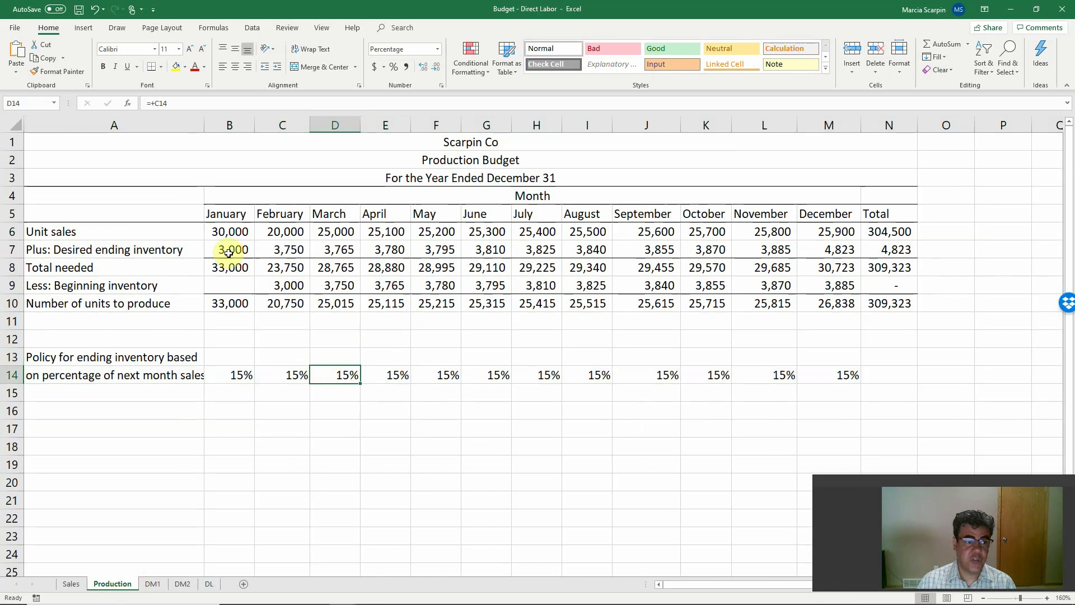
click(227, 302)
drag(227, 302, 877, 310)
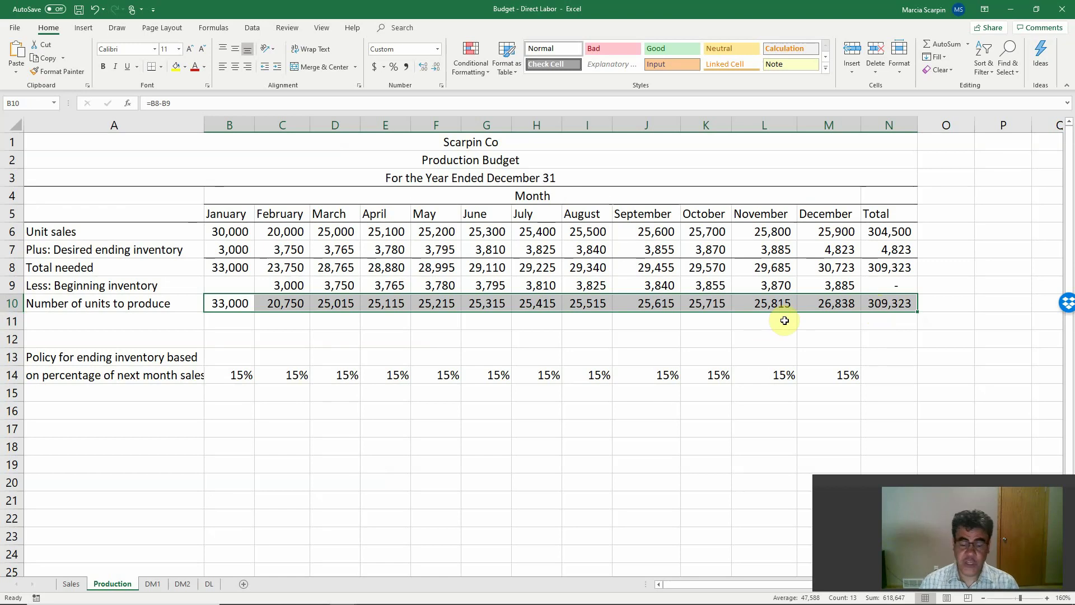
- Paste Production's B10:M10 units into DL row 6, then delete the resulting #VALUE! errors
click(229, 300)
drag(309, 309, 805, 316)
key(ctrl+c)
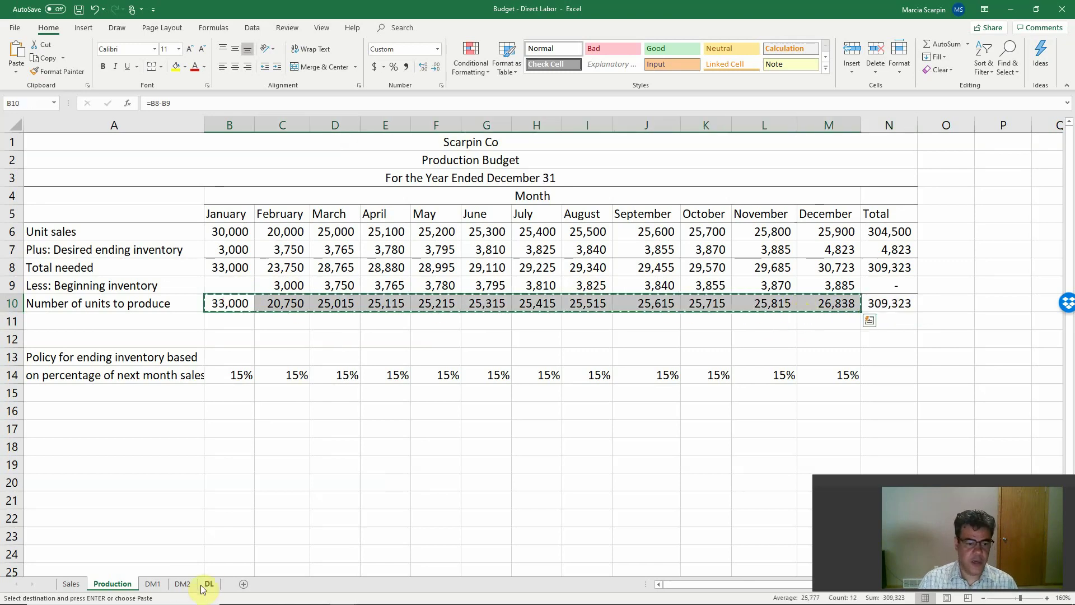
key(ctrl+Page_Down)
key(ctrl+Page_Down)
key(ctrl+Page_Down)
key(ctrl+v)
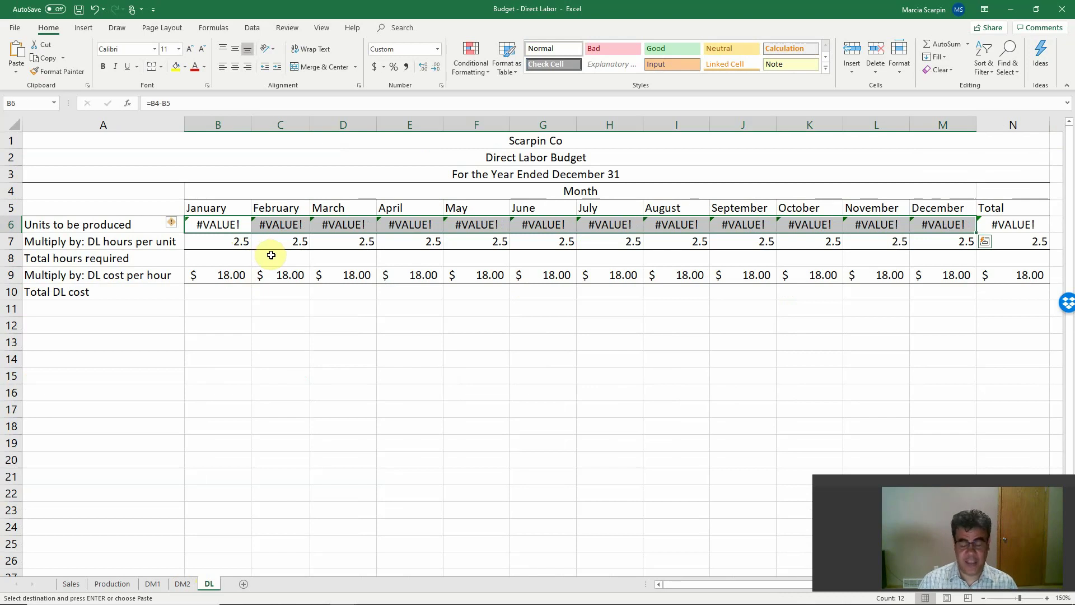
key(Delete)
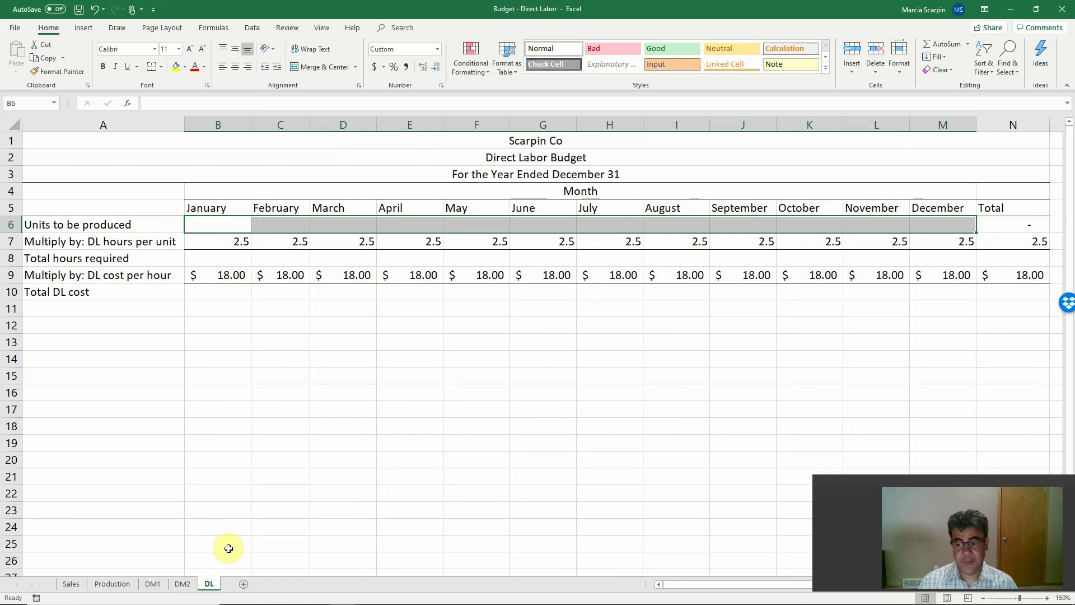
click(112, 583)
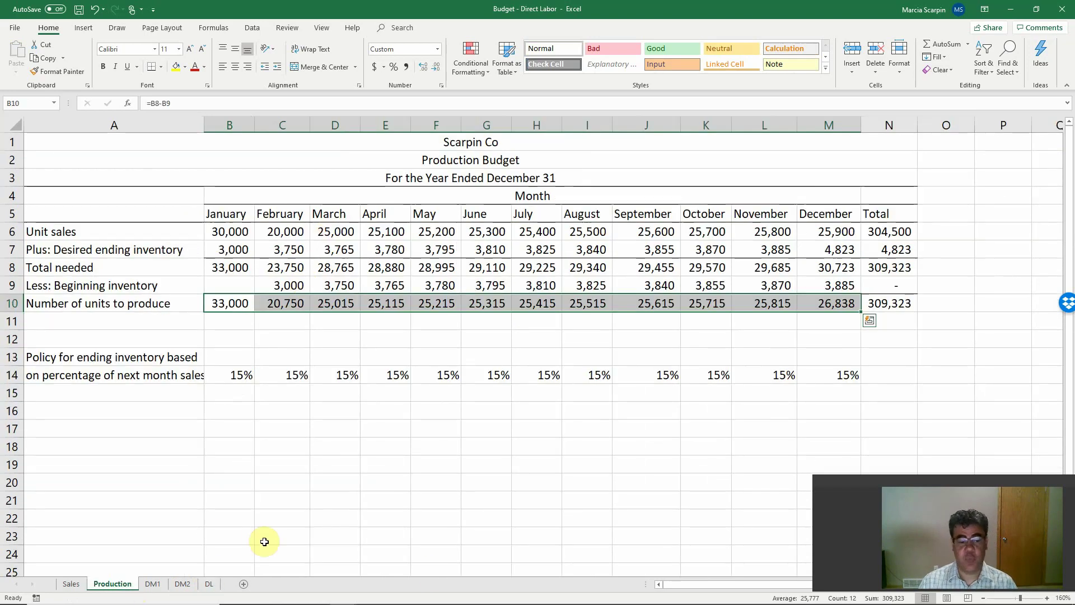
click(210, 583)
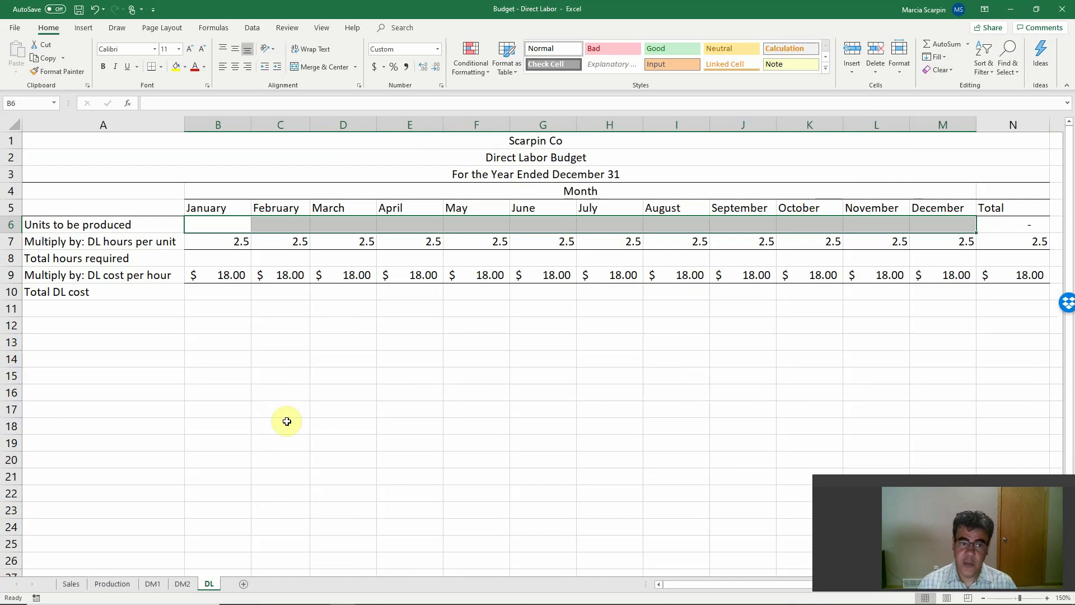
- Link January's units to be produced in DL!B6 to =Production!B10
click(1021, 223)
key(Home)
key(Right)
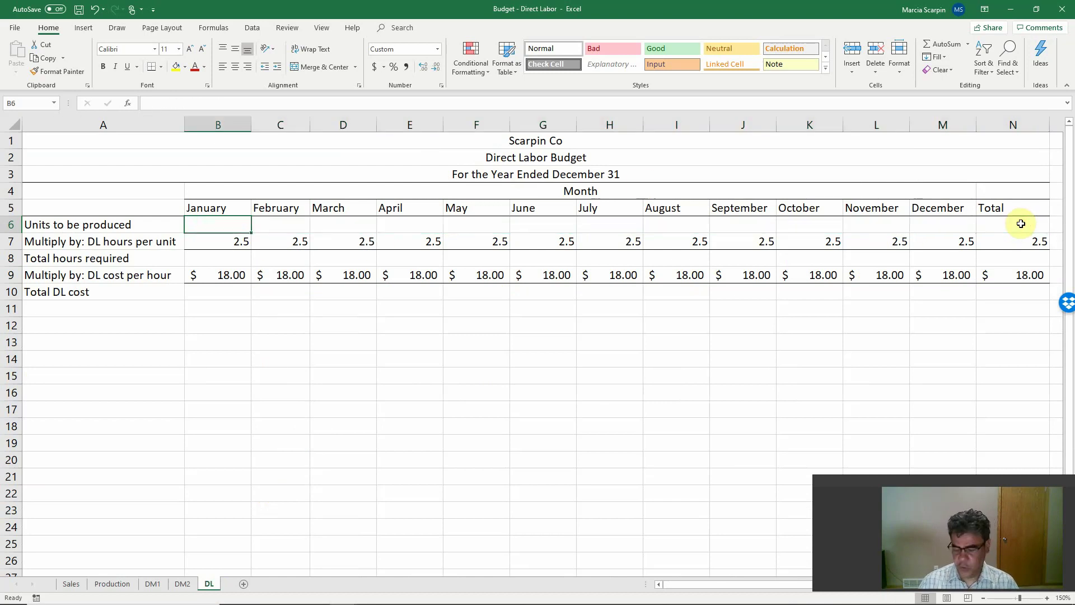
text(+)
key(BackSpace)
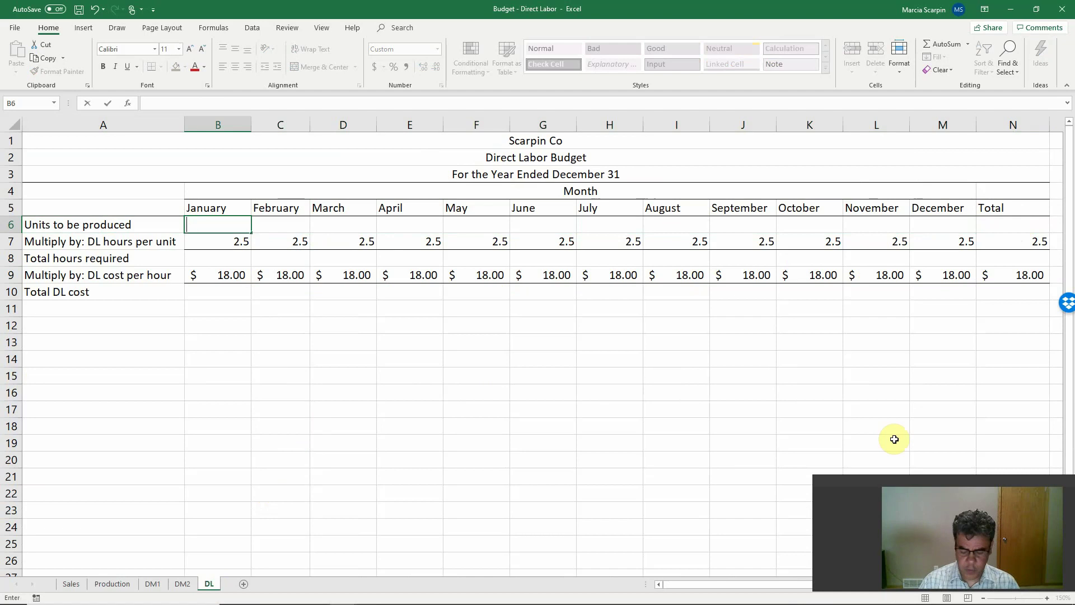
text(=)
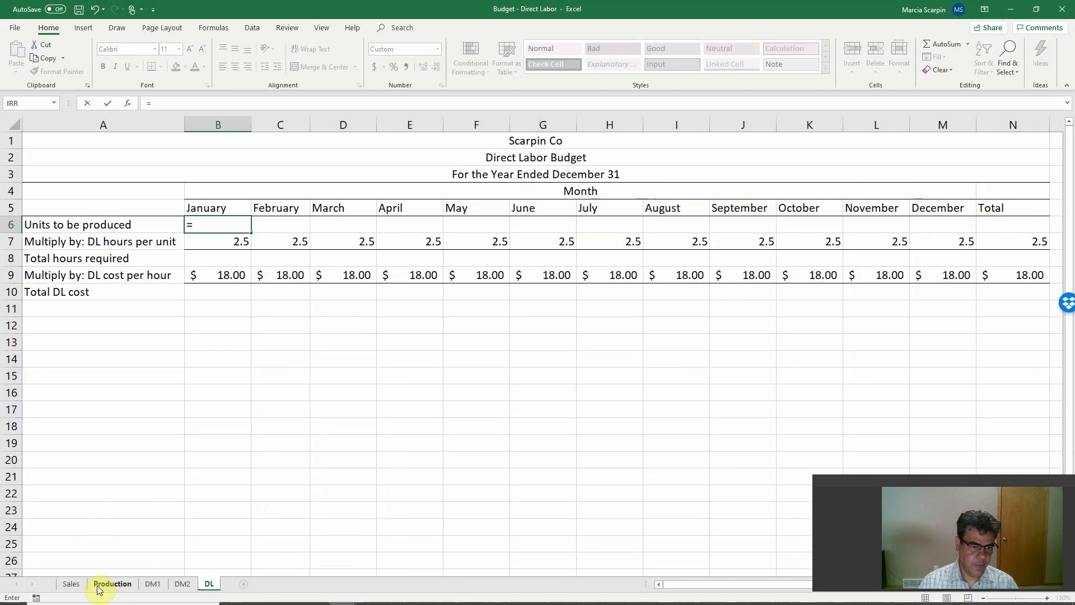
click(107, 584)
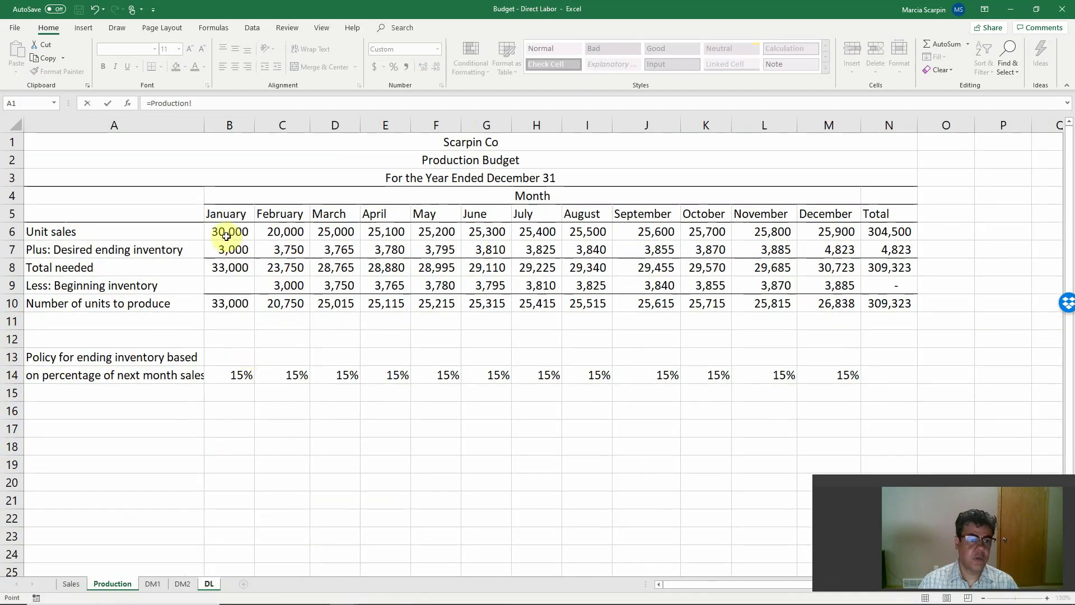
click(230, 307)
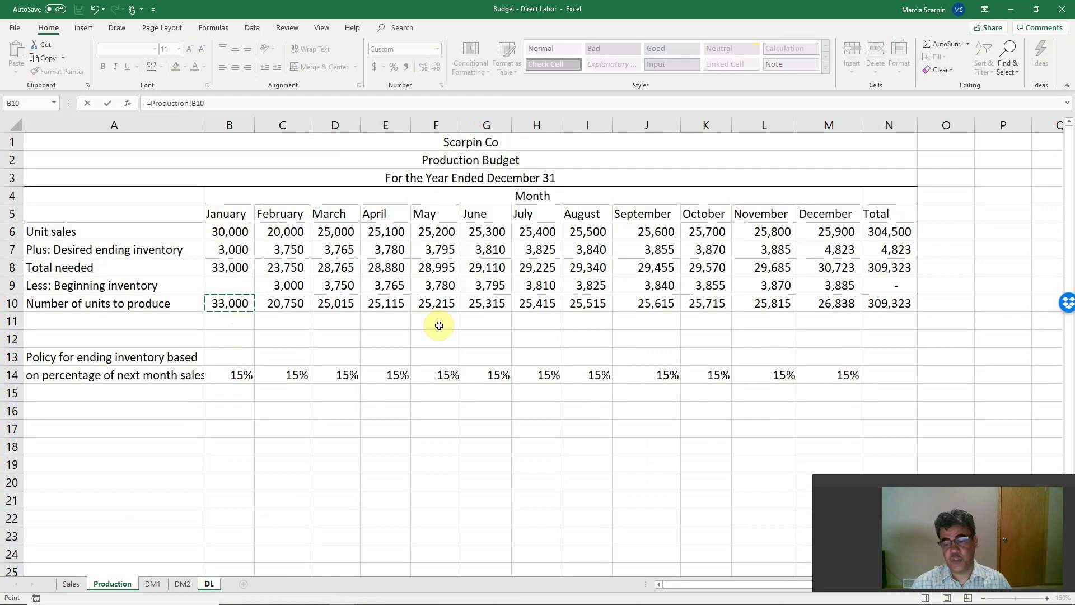
key(Return)
- Copy the B6 link across C6:M6 for February through December
key(Up)
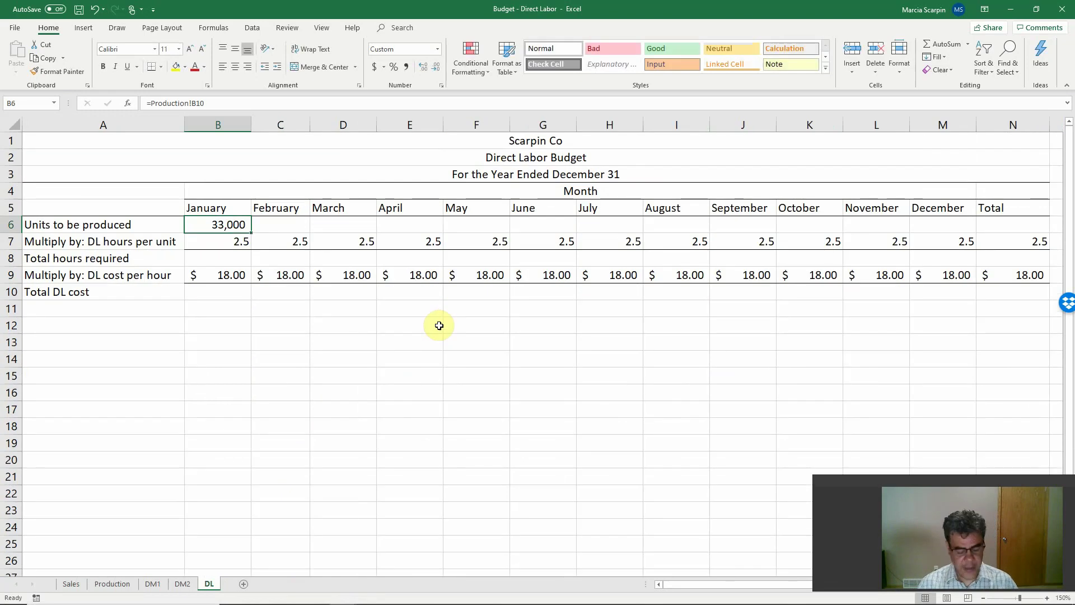
key(ctrl+c)
key(shift+Right)
key(shift+Right)
key(shift+Right)
key(shift+Right)
key(shift+Right)
key(shift+Right)
key(shift+Right)
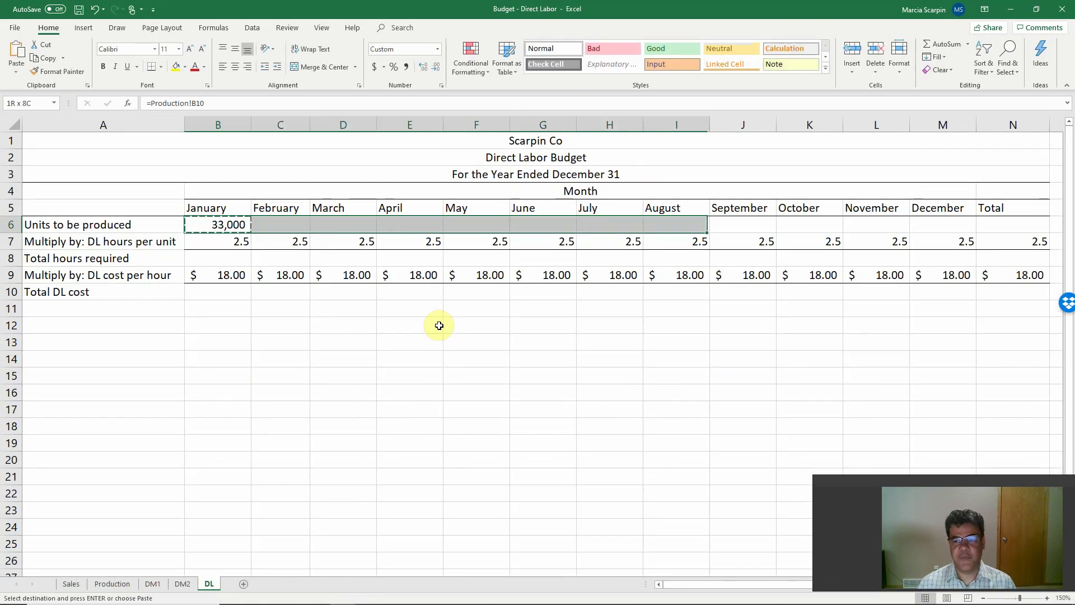
key(shift+Right)
key(shift+Right)
key(shift+Right)
key(shift+Right)
key(Return)
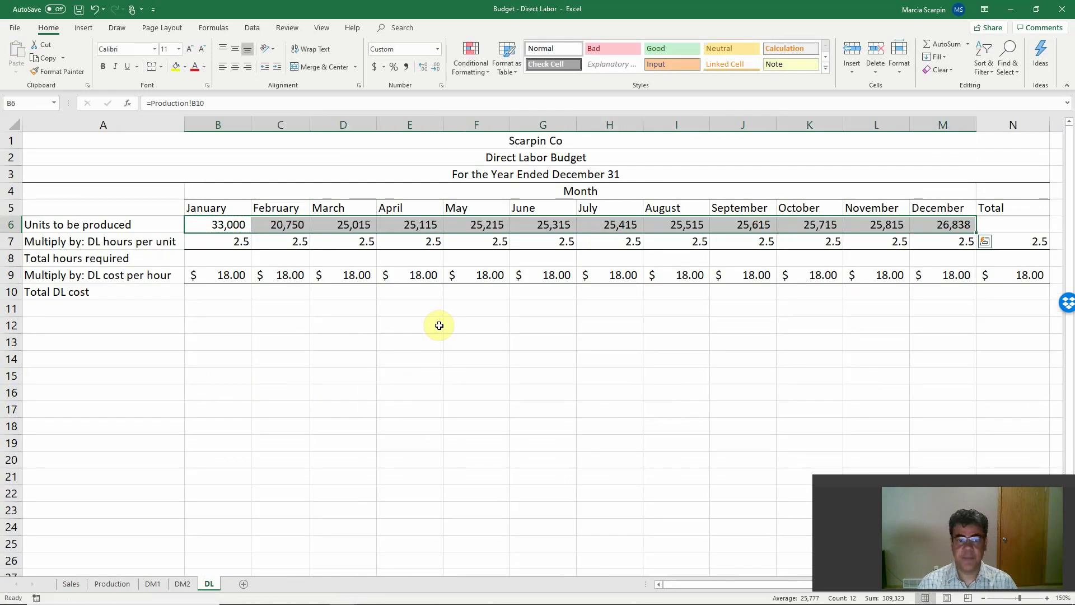
- Total the units in N6 with =SUM(B6:M6), giving 309,323
key(Right)
key(Right)
key(Right)
key(Right)
key(Right)
key(Right)
key(Right)
key(Right)
key(Right)
key(Right)
key(Right)
key(Right)
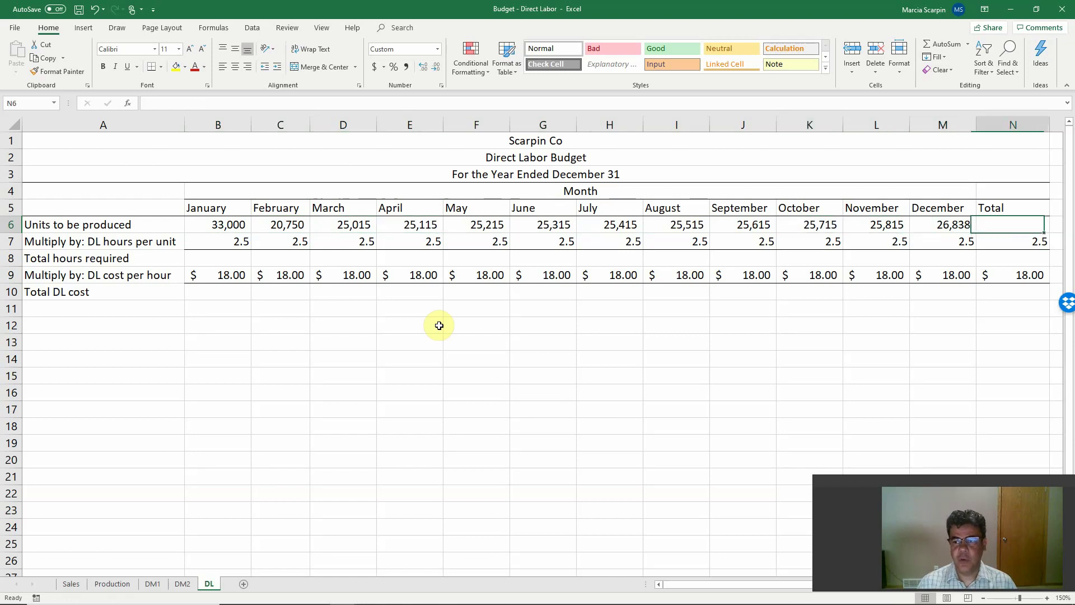
text(=sum()
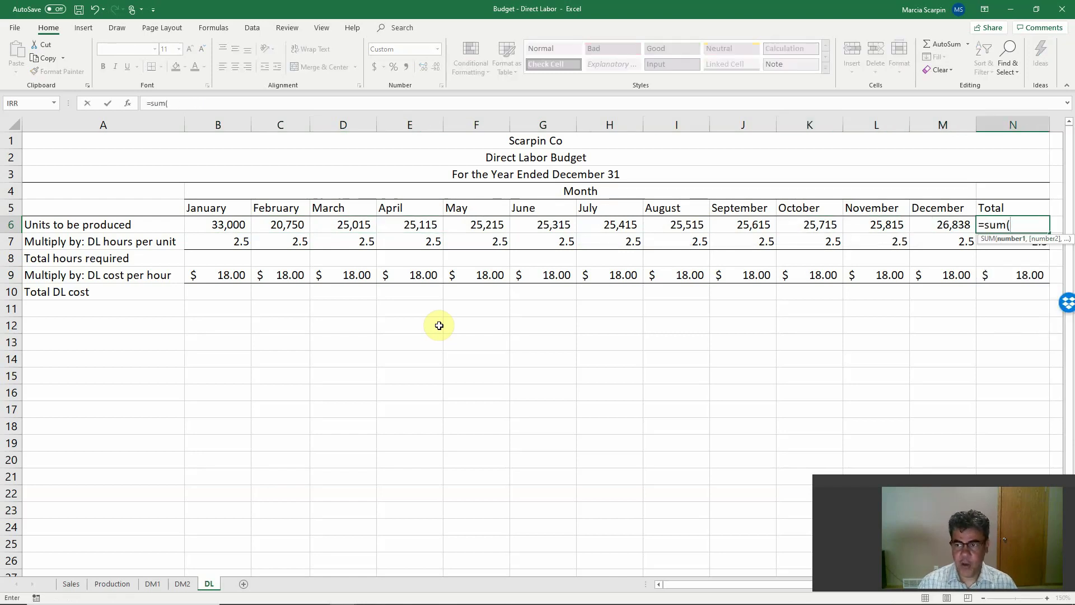
key(Left)
key(shift+Left)
key(shift+Left)
key(shift+Left)
key(shift+Left)
key(shift+Left)
key(shift+Left)
key(shift+Left)
key(shift+Left)
key(shift+Left)
key(shift+Left)
key(shift+Left)
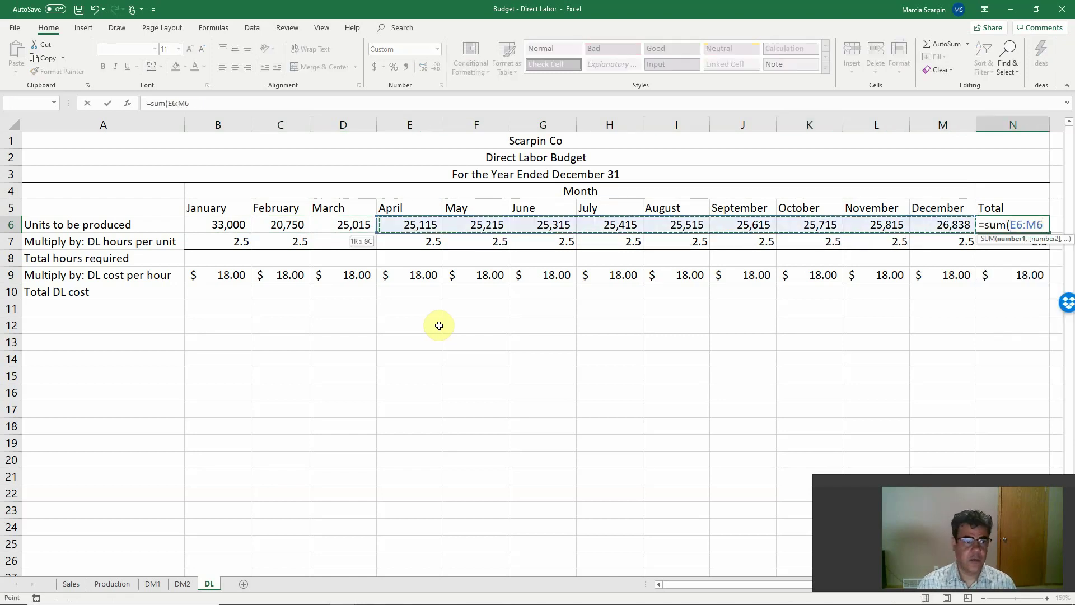
key(Return)
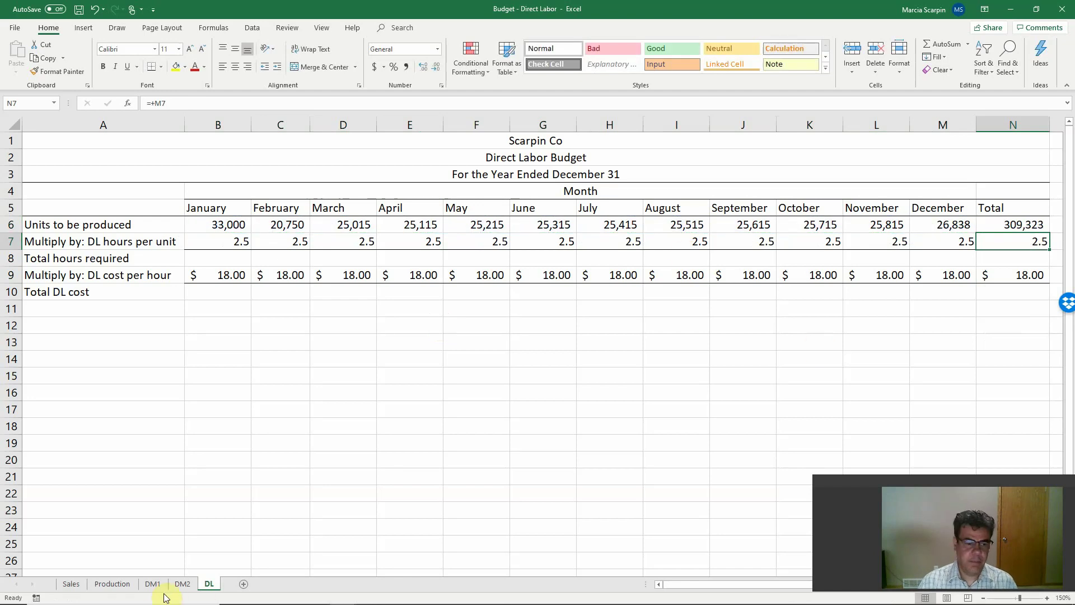
- Check the Production total, then the DL hours-per-unit row: 2.5 in January, later months linked
click(132, 585)
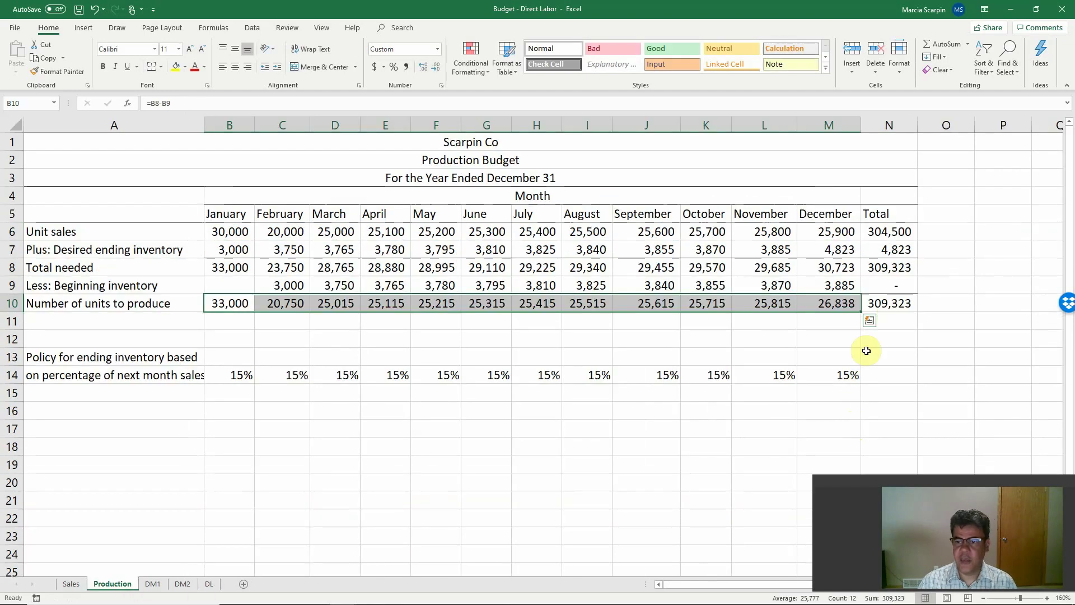
click(896, 299)
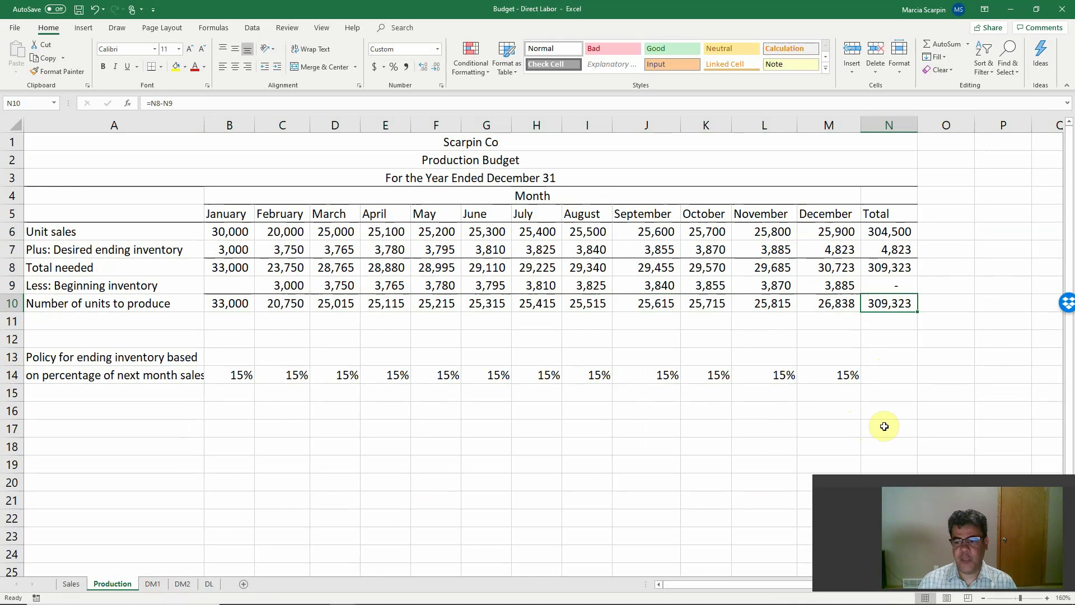
click(209, 584)
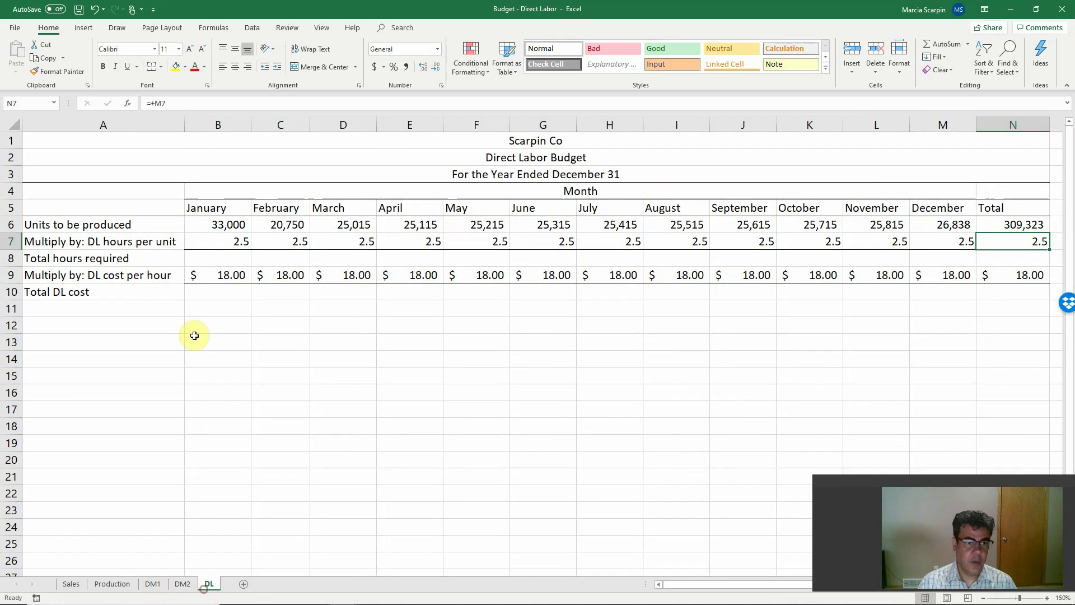
click(242, 239)
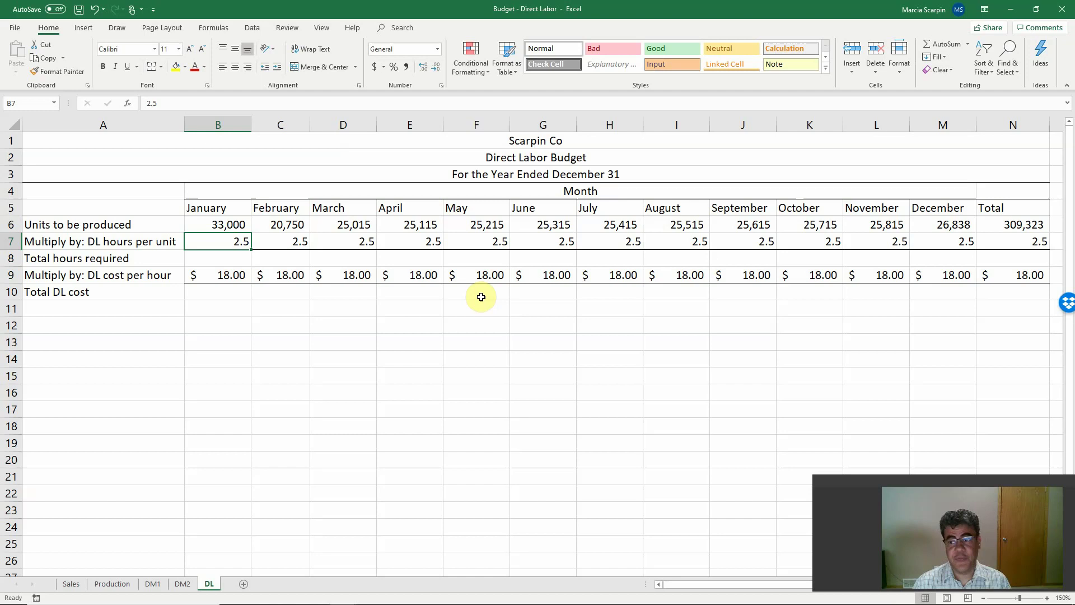
click(1008, 241)
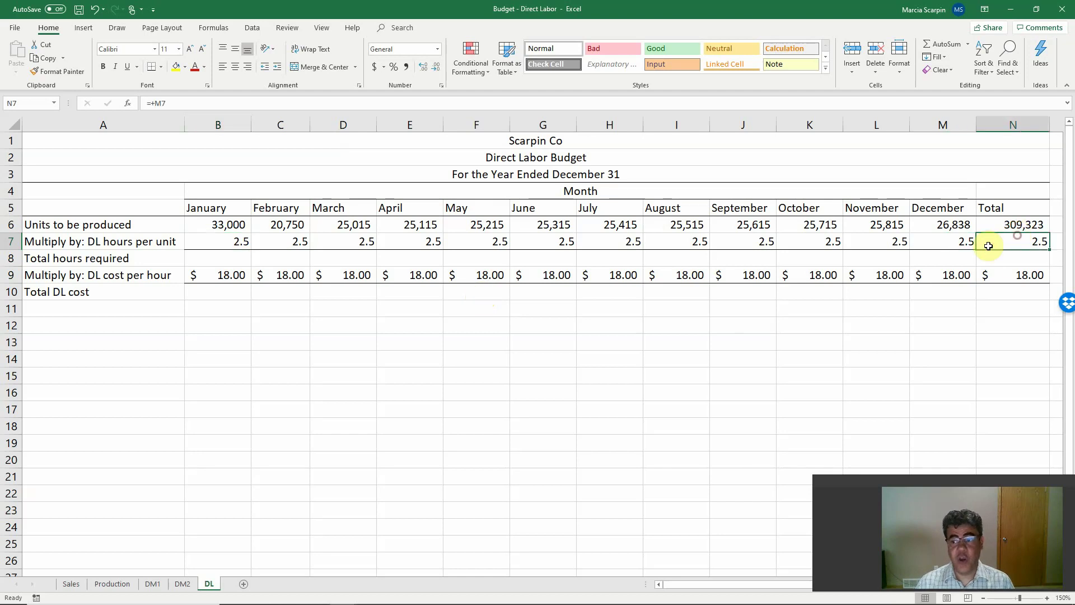
drag(961, 241, 243, 241)
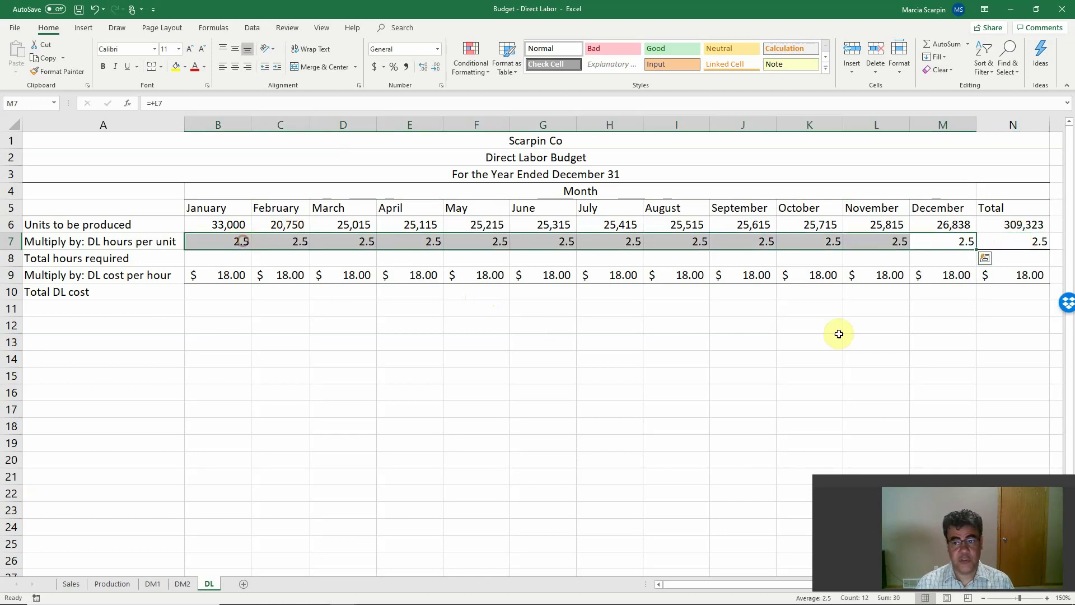
click(1018, 235)
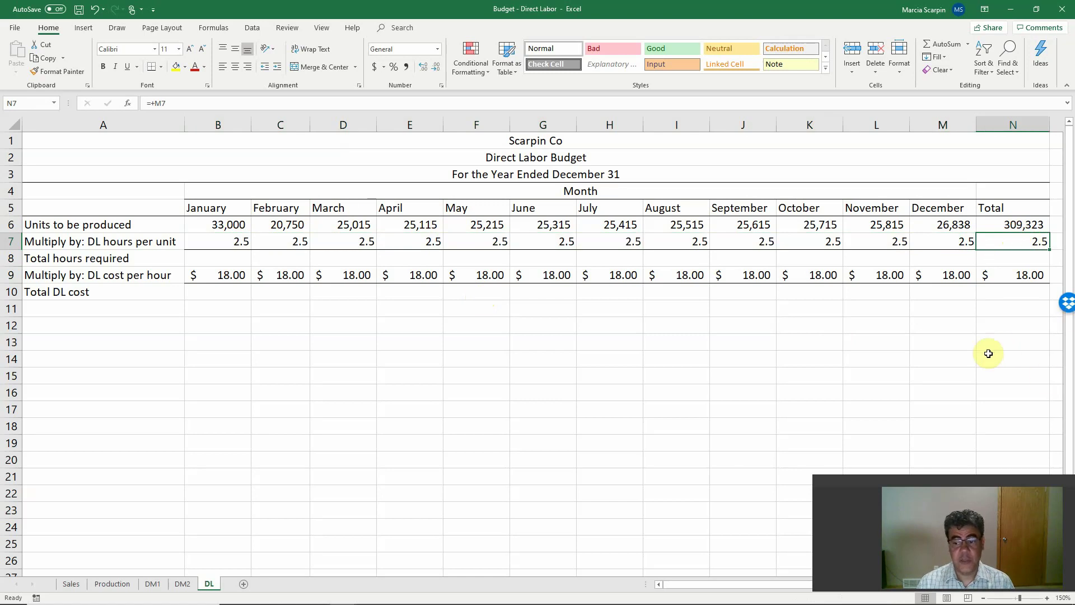
- Enter =B6*B7 in B8 and copy it through N8: 82,500 in January, 773,309 total
click(227, 260)
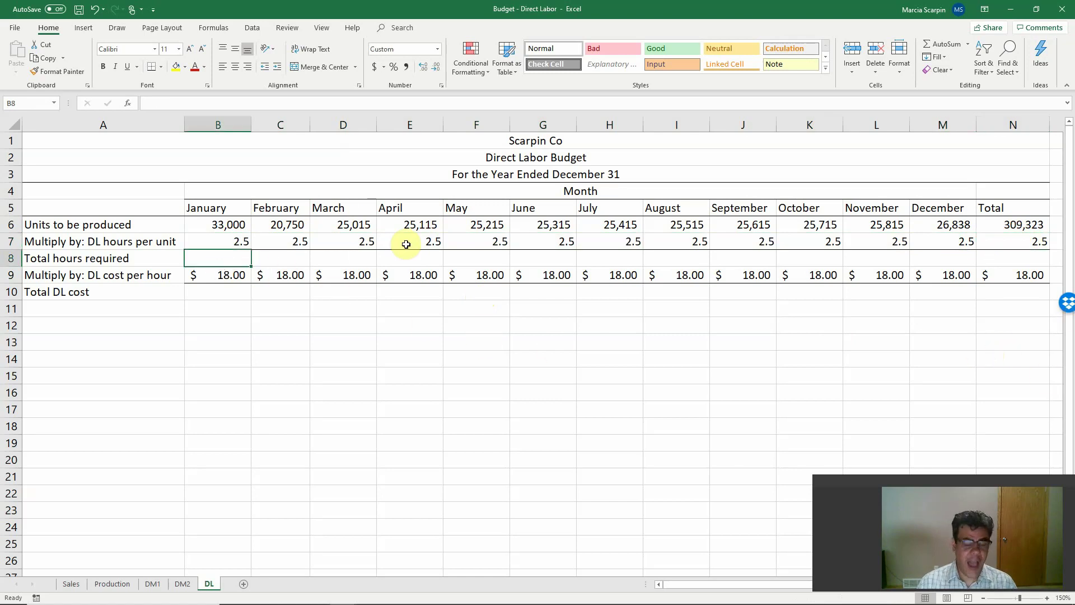
text(=)
key(Up)
key(Up)
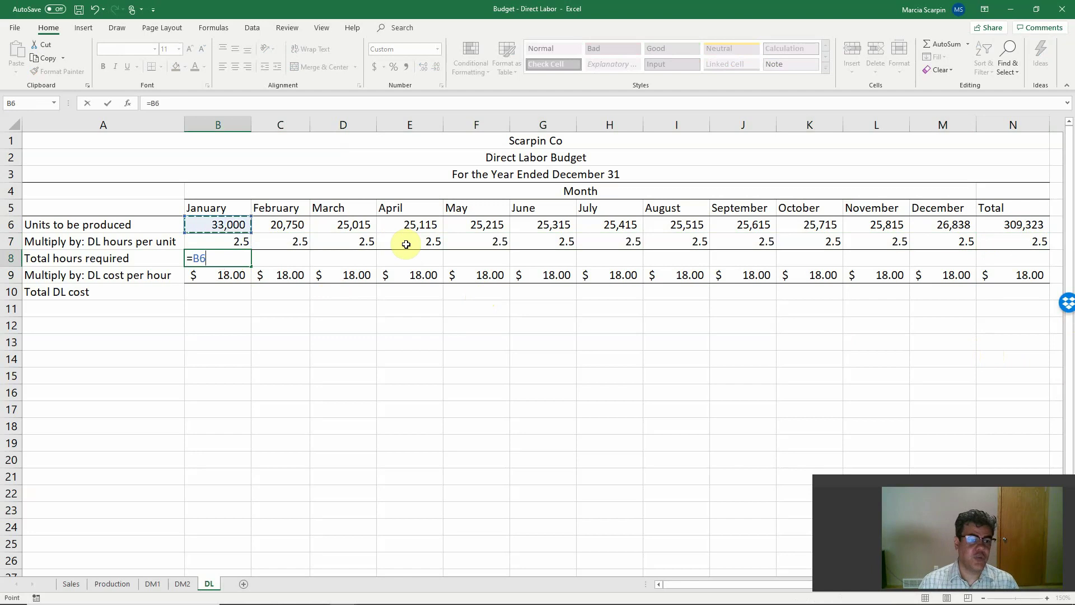
text(*)
key(Up)
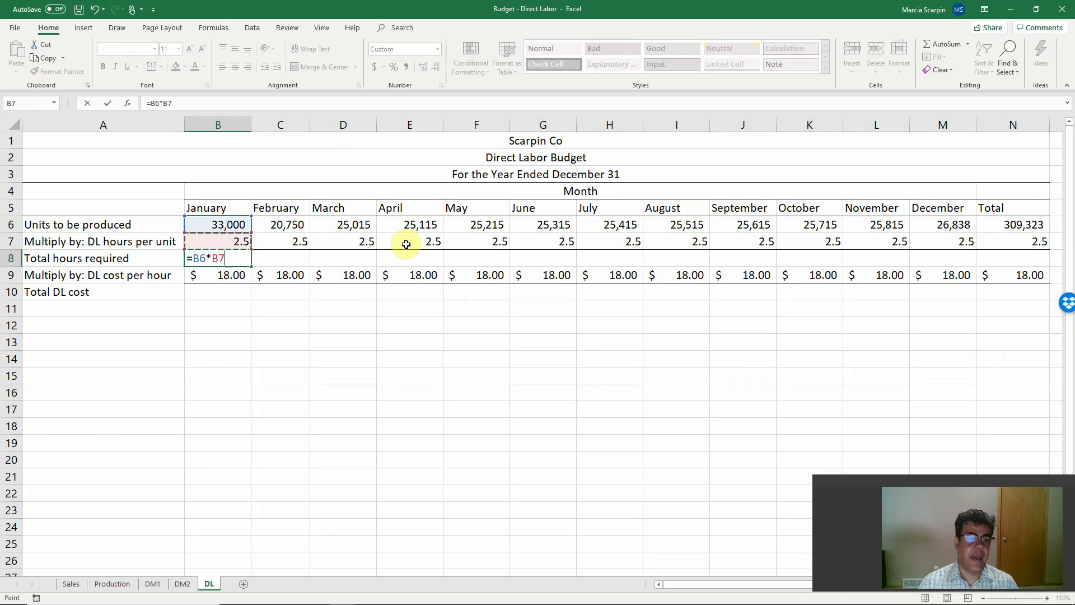
key(Return)
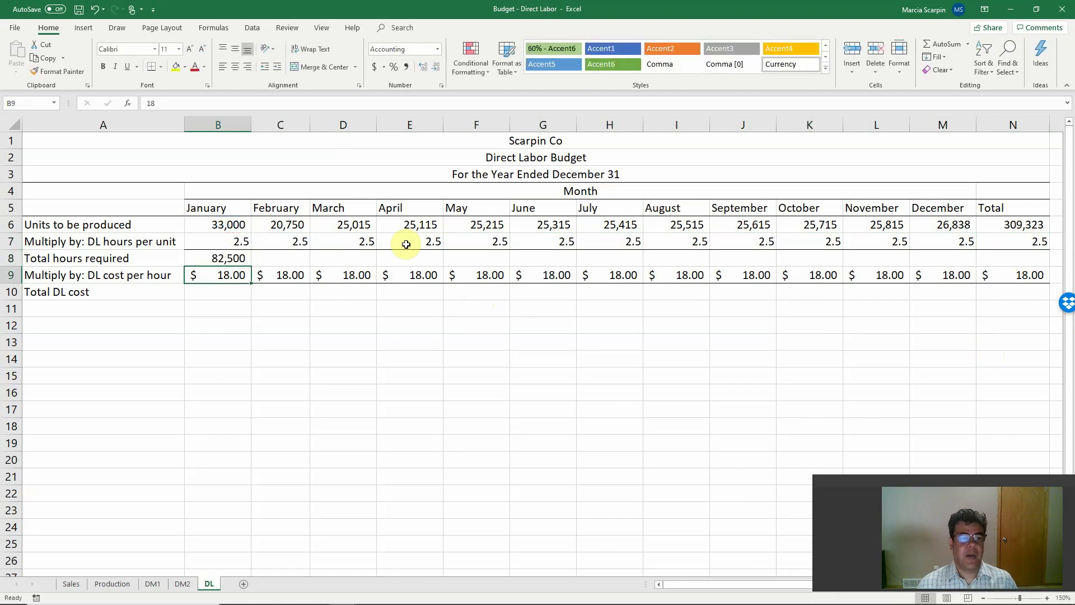
key(Up)
key(ctrl+c)
key(shift+Right)
key(shift+Right)
key(shift+Right)
key(shift+Right)
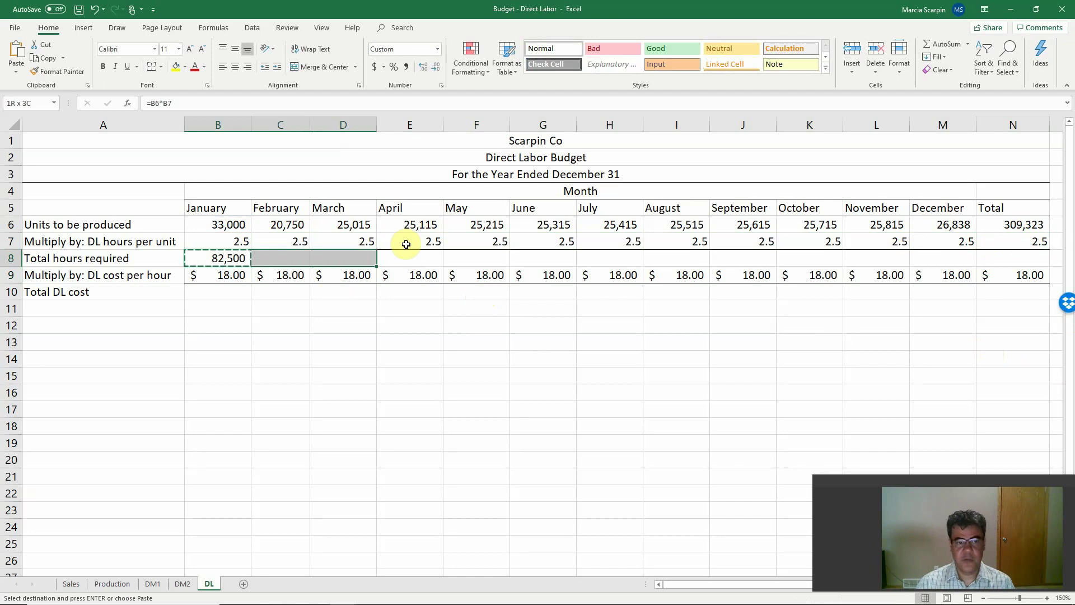
key(shift+Right)
key(shift+Right)
key(shift+Right)
key(shift+Right)
key(shift+Right)
key(shift+Right)
key(shift+Right)
key(shift+Right)
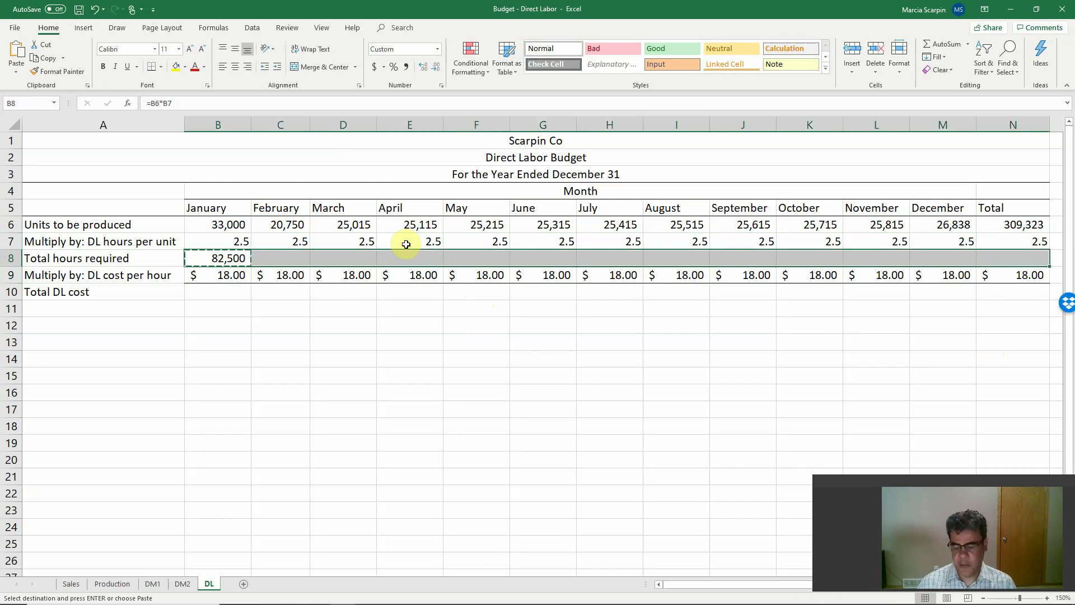
key(Return)
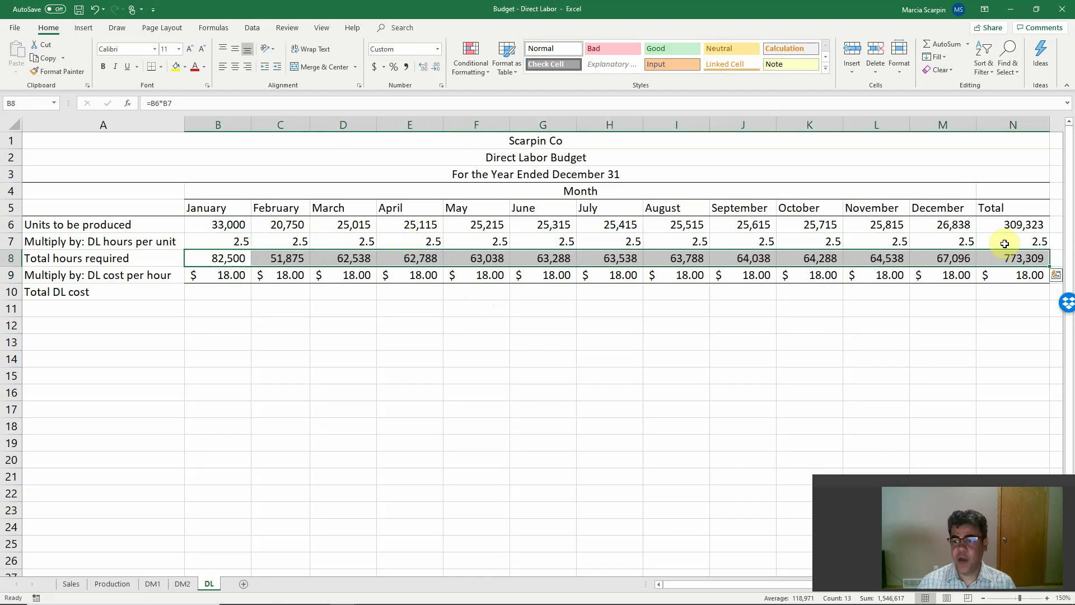
click(1006, 254)
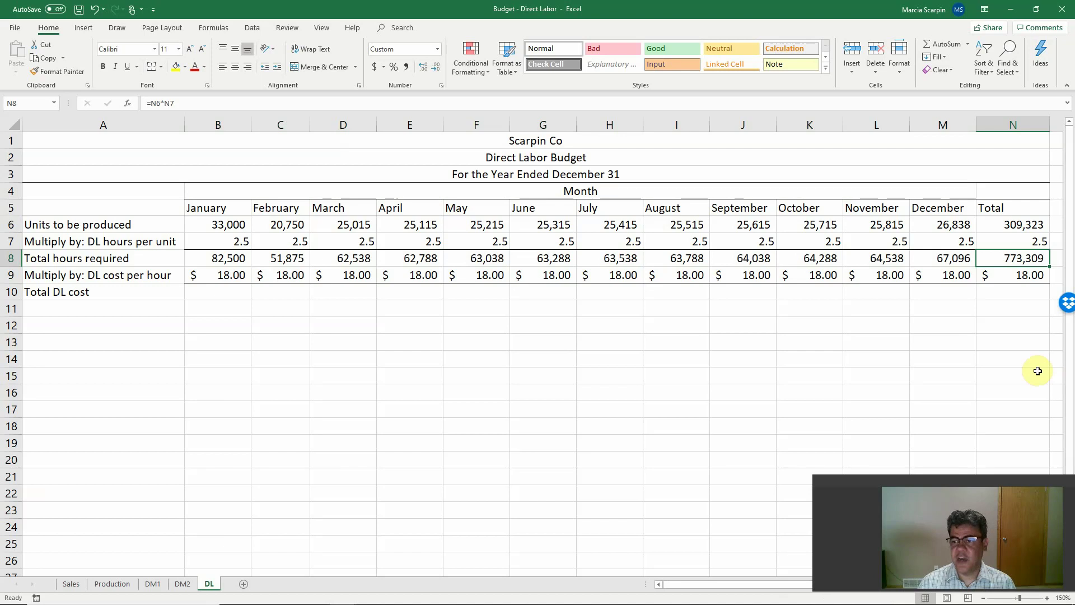
- Verify the 773,309 hours total with a temporary SUM of B8:M8, then delete it
click(1012, 325)
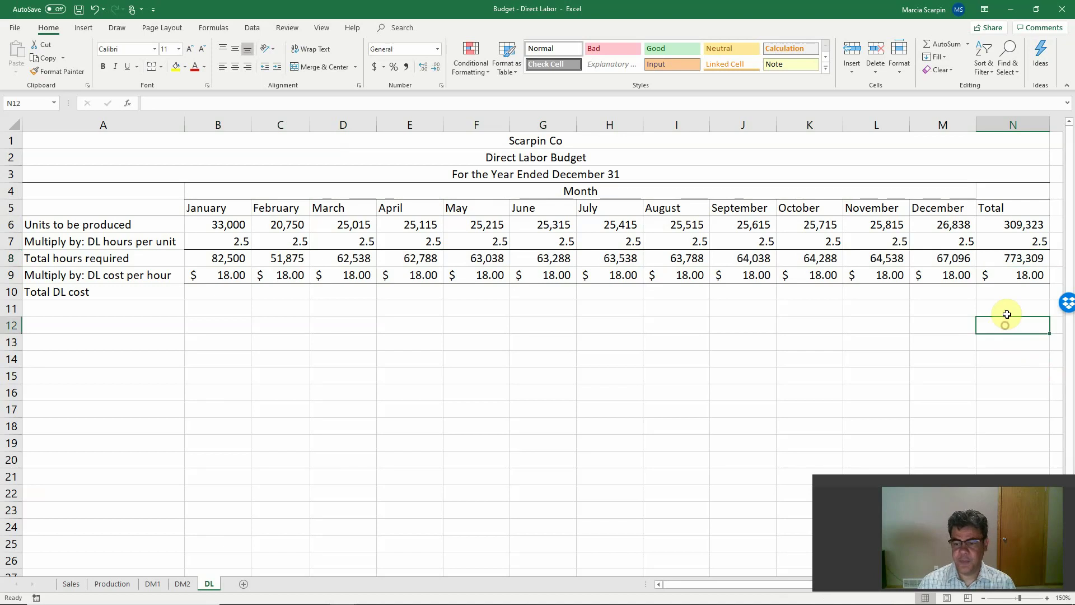
text(=sum()
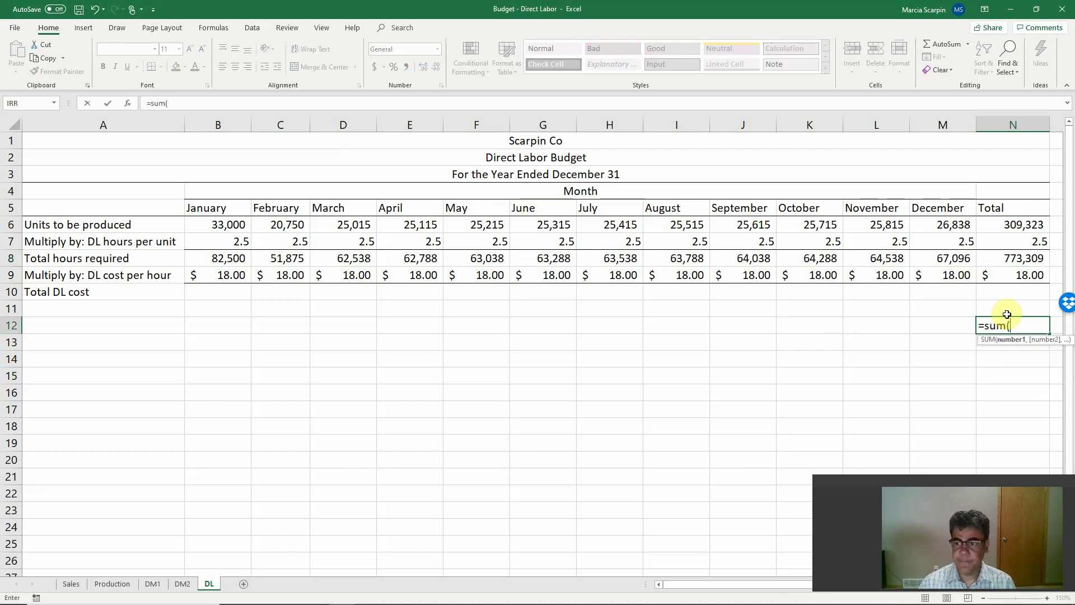
click(1007, 314)
key(Up)
key(Up)
key(Up)
key(Left)
key(shift+Left)
key(shift+Left)
key(shift+Left)
key(shift+Left)
key(shift+Left)
key(shift+Left)
key(shift+Left)
key(shift+Left)
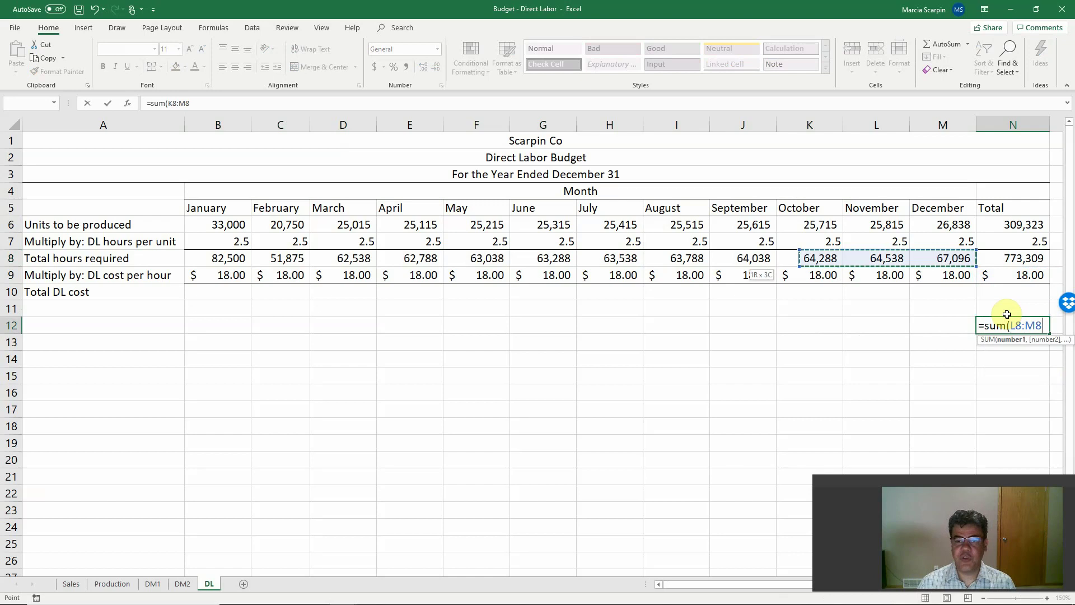
key(shift+Left)
key(shift+Left)
key(shift+Left)
key(Return)
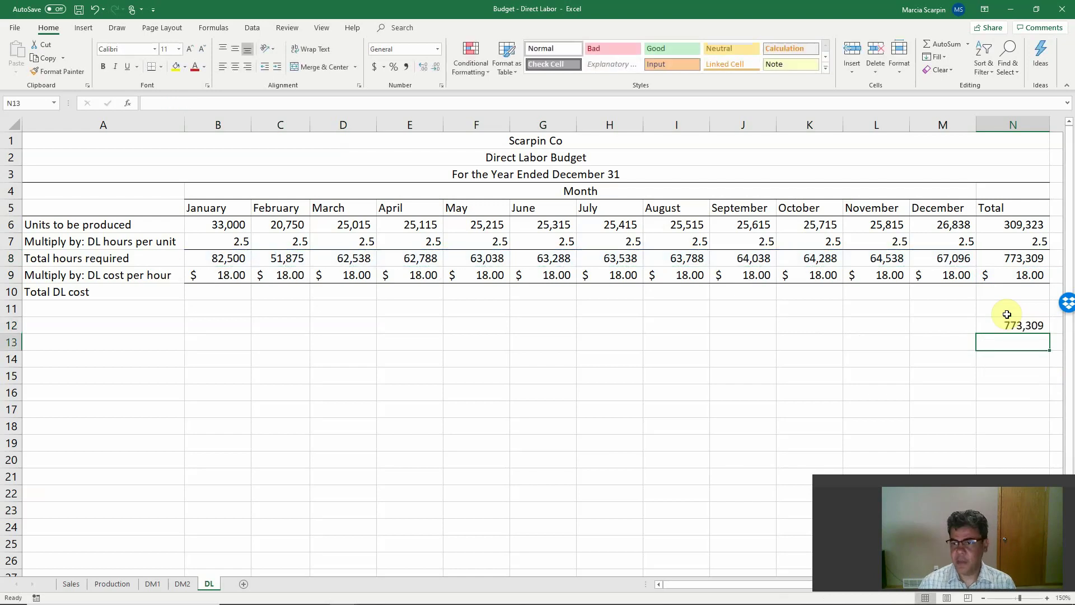
click(1031, 328)
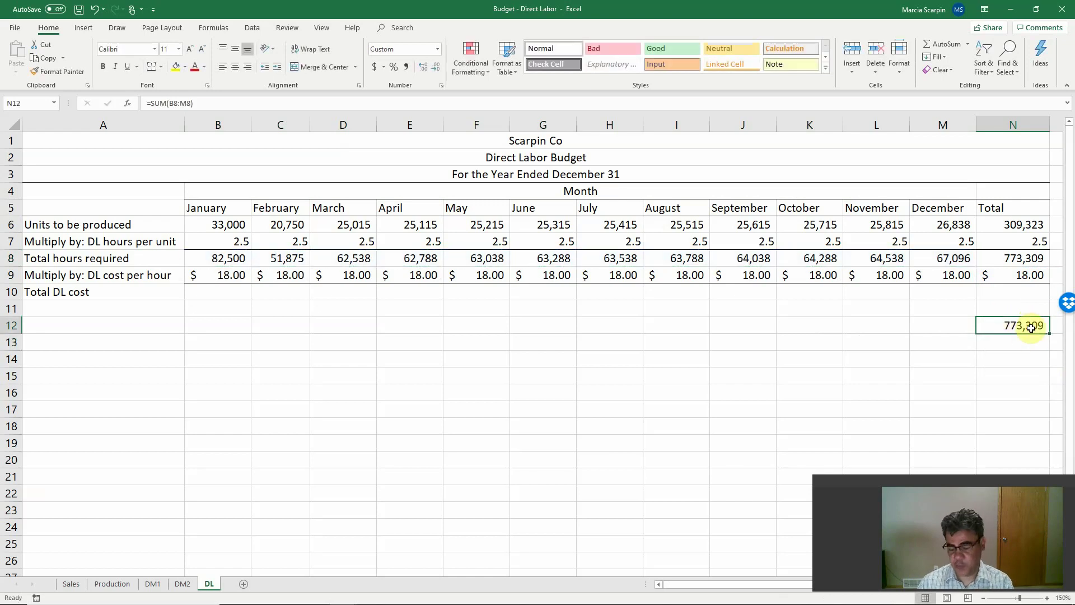
key(Delete)
- Review the N8 total formula and check each $18.00 cost-per-hour formula in row 9
click(1015, 261)
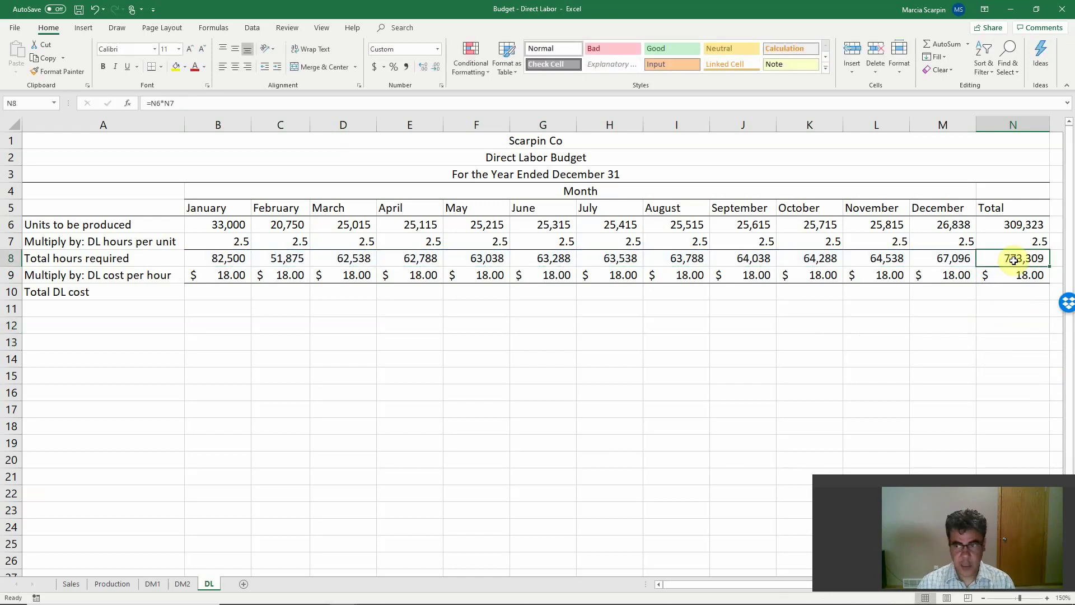
double_click(1014, 260)
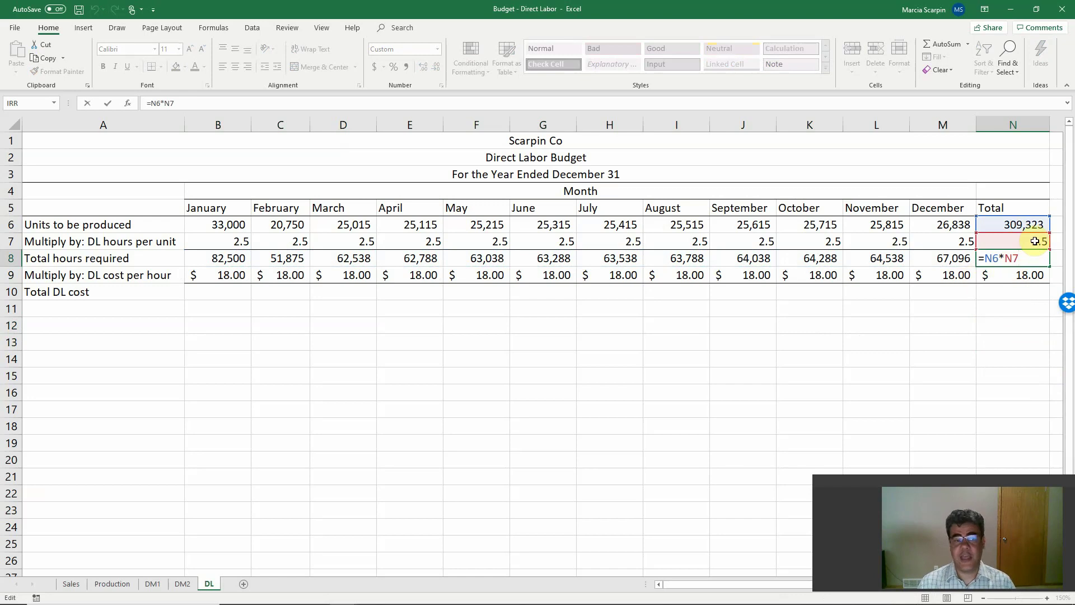
key(Return)
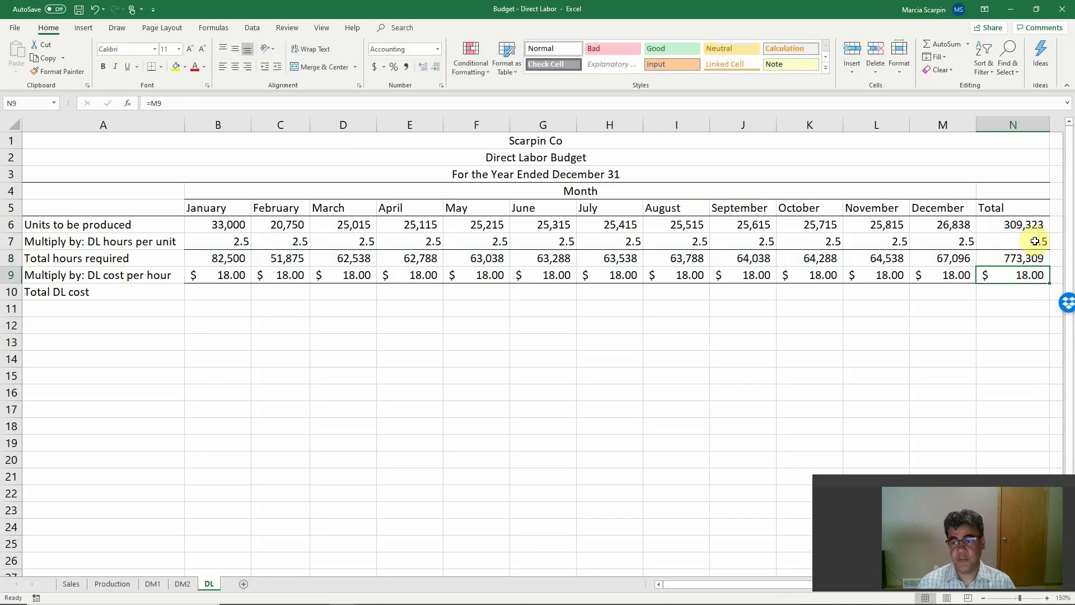
key(Left)
key(Left)
key(Left)
key(Left)
key(Left)
key(Left)
key(Left)
key(Left)
key(Left)
key(Left)
key(Left)
key(Left)
key(Left)
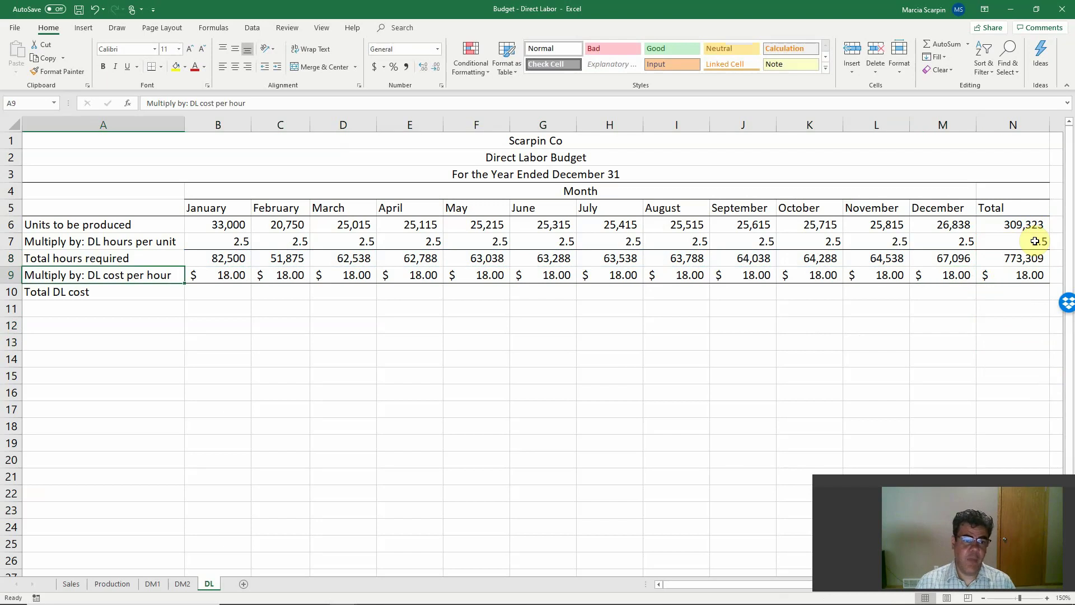
key(Right)
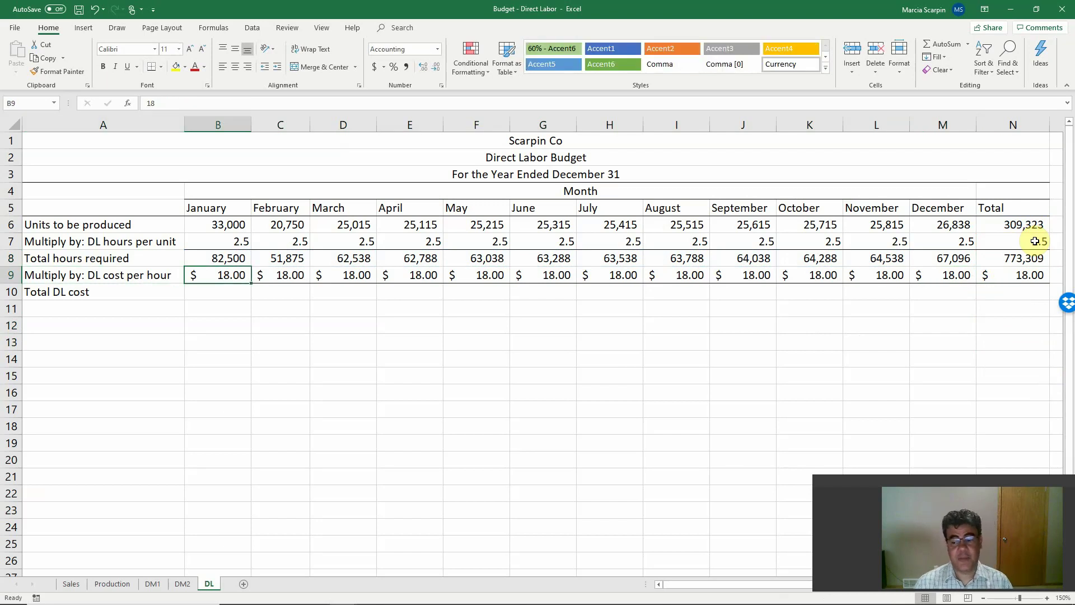
key(Right)
key(Right)
key(Right)
key(Right)
key(Right)
key(Right)
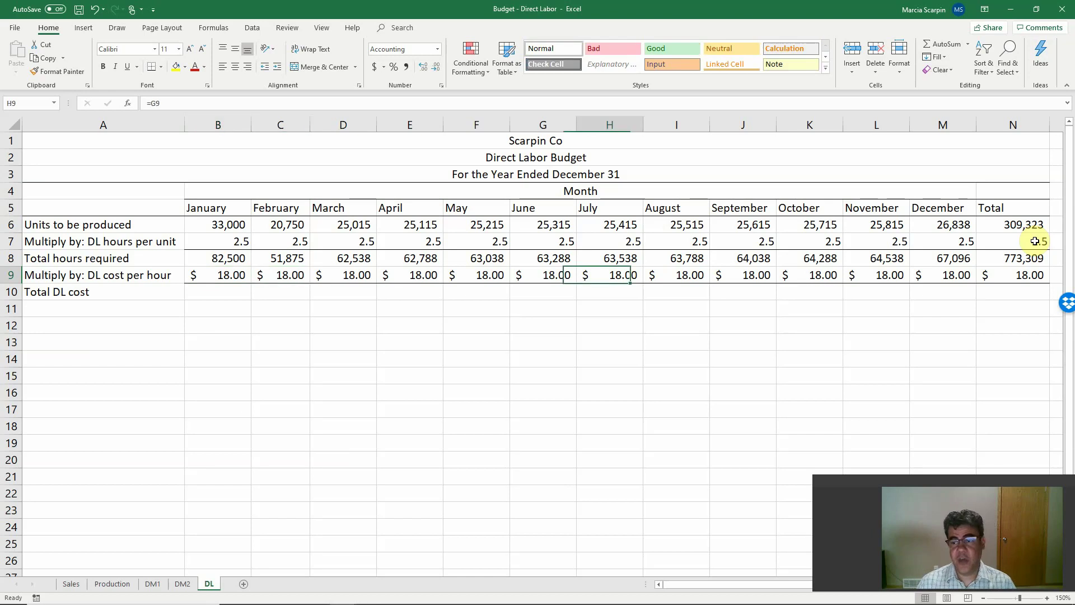
key(Right)
key(Right)
key(Right)
key(Right)
key(Right)
key(Right)
key(Left)
key(Left)
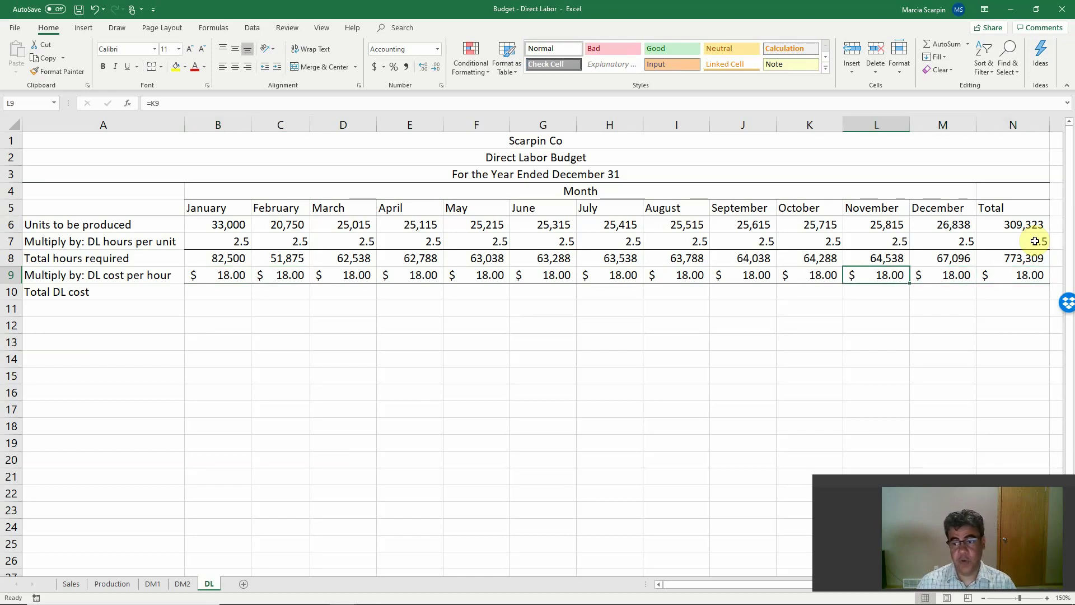
key(Left)
key(Left)
key(Left)
key(Left)
key(Left)
key(Left)
key(Left)
key(Left)
key(Left)
key(Left)
key(Left)
- Enter =B8*B9 in B10 for January's Total DL cost of $1,485,000
key(Right)
key(Down)
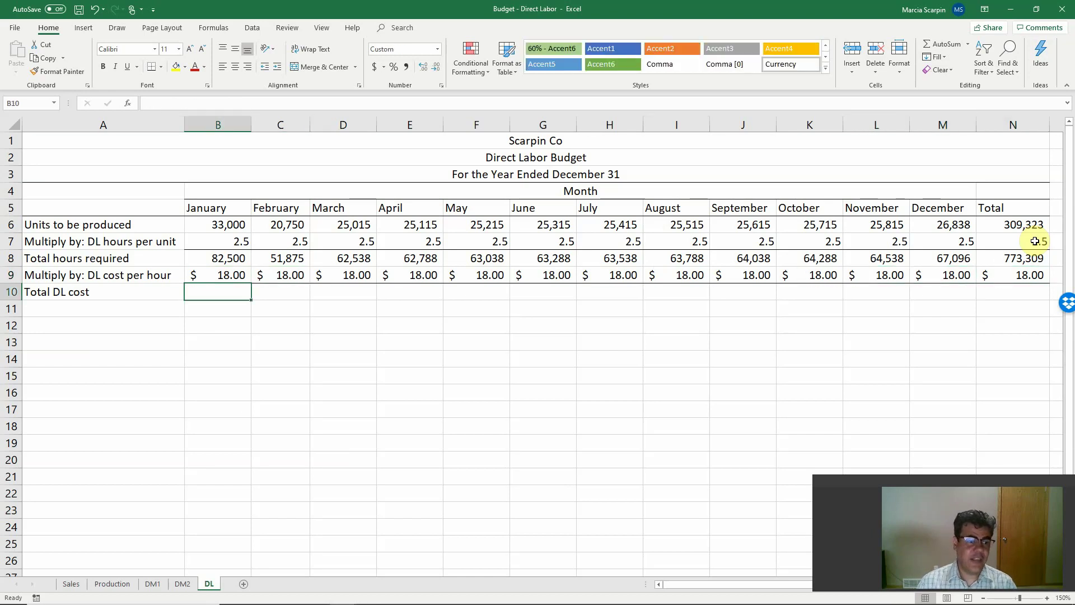
text(=)
key(Up)
key(Up)
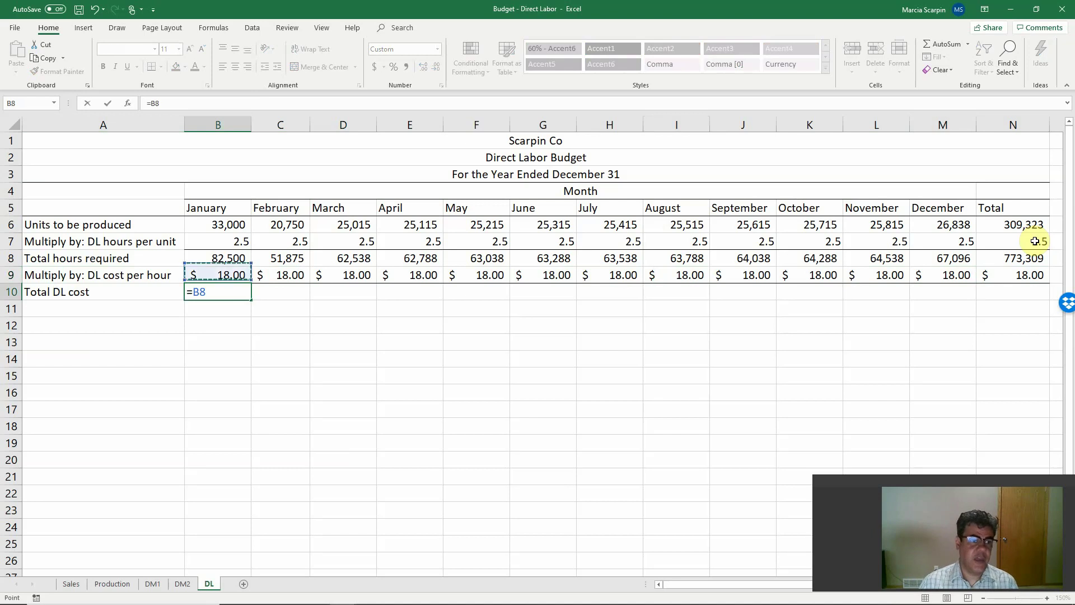
text(*)
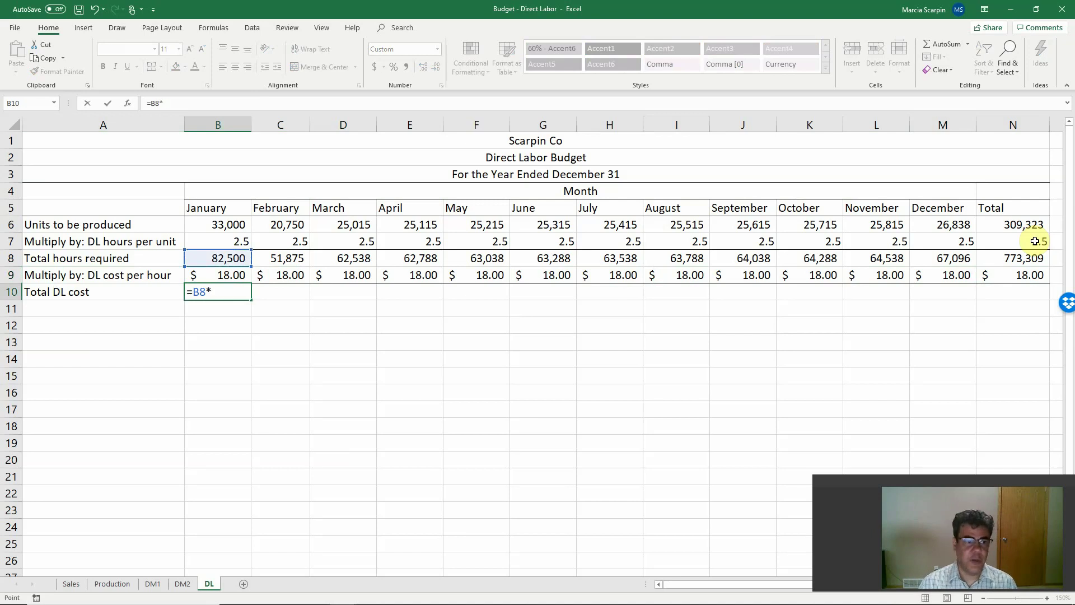
key(Up)
key(Return)
- Copy the Total DL cost formula across C10:N10, reaching $13,919,553 in Total
key(Up)
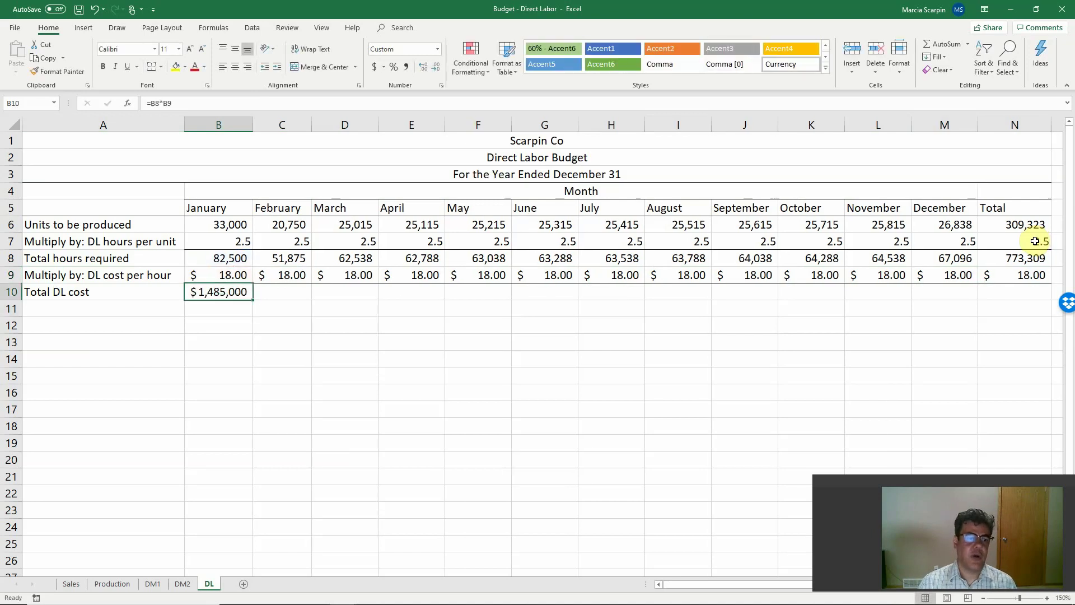
key(ctrl+c)
key(shift+Right)
key(shift+Right)
key(shift+Right)
key(shift+Right)
key(shift+Right)
key(shift+Right)
key(shift+Right)
key(shift+Right)
key(shift+Right)
key(shift+Right)
key(shift+Right)
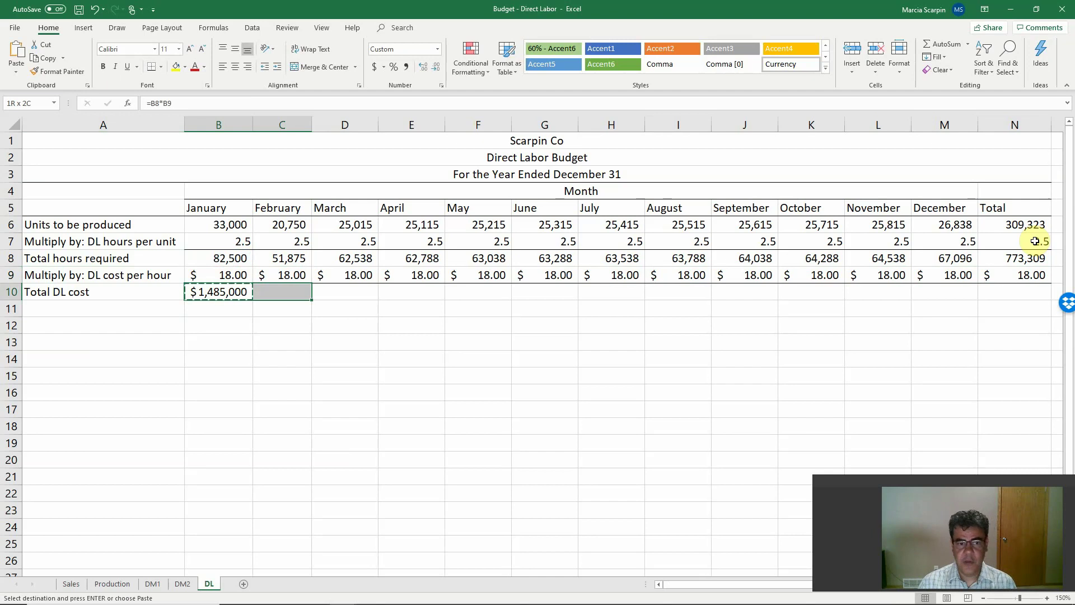
key(shift+Right)
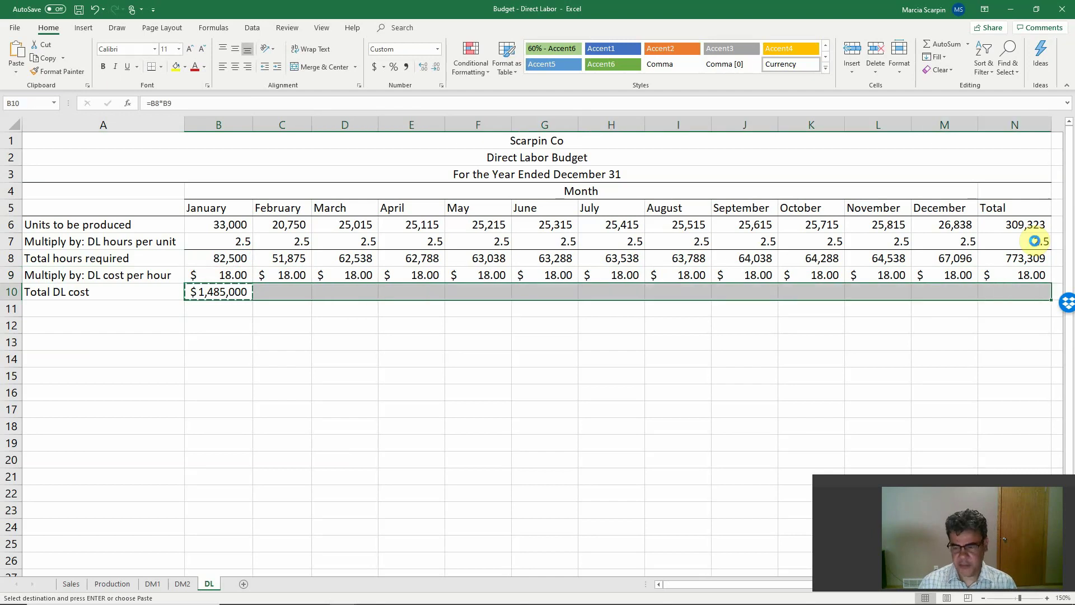
key(Return)
key(Right)
key(Right)
key(Right)
key(Right)
key(Right)
key(Right)
key(Right)
key(Right)
key(Right)
key(Right)
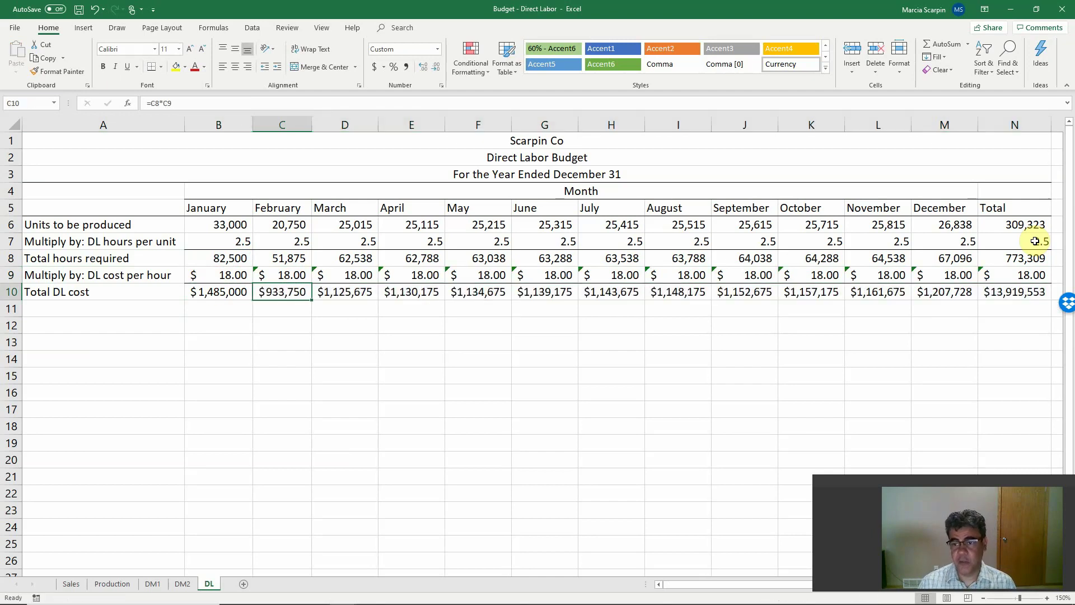
key(Right)
key(Up)
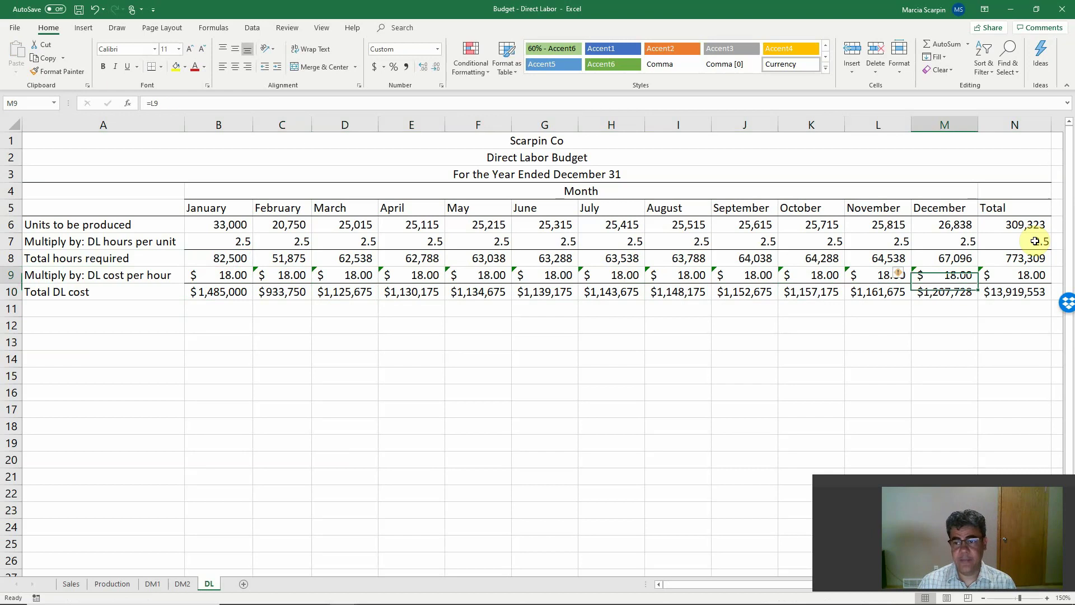
key(Right)
key(Down)
key(Down)
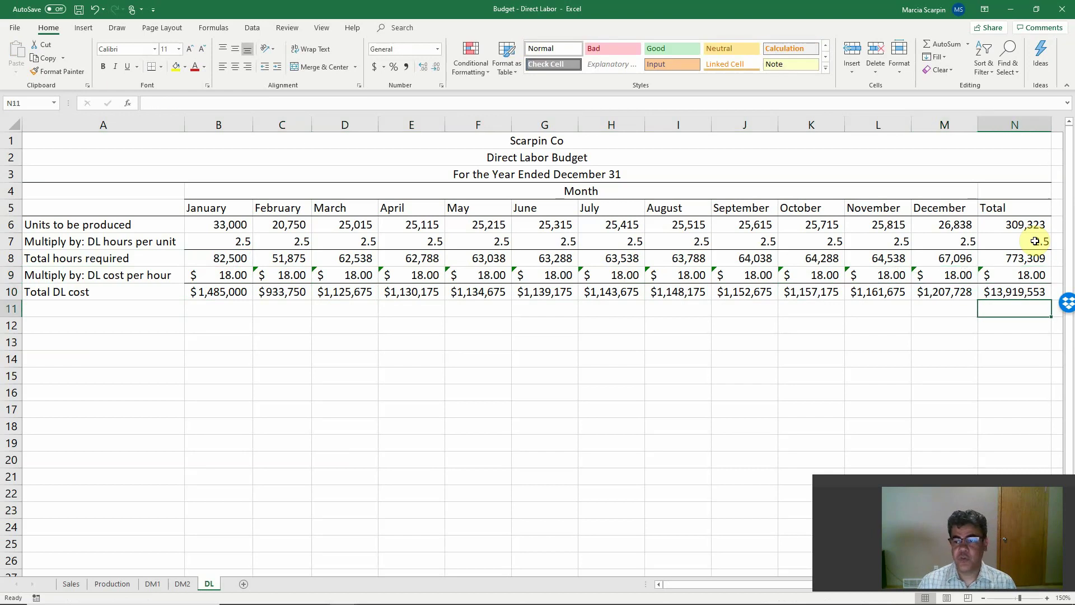
key(Down)
text(=sum()
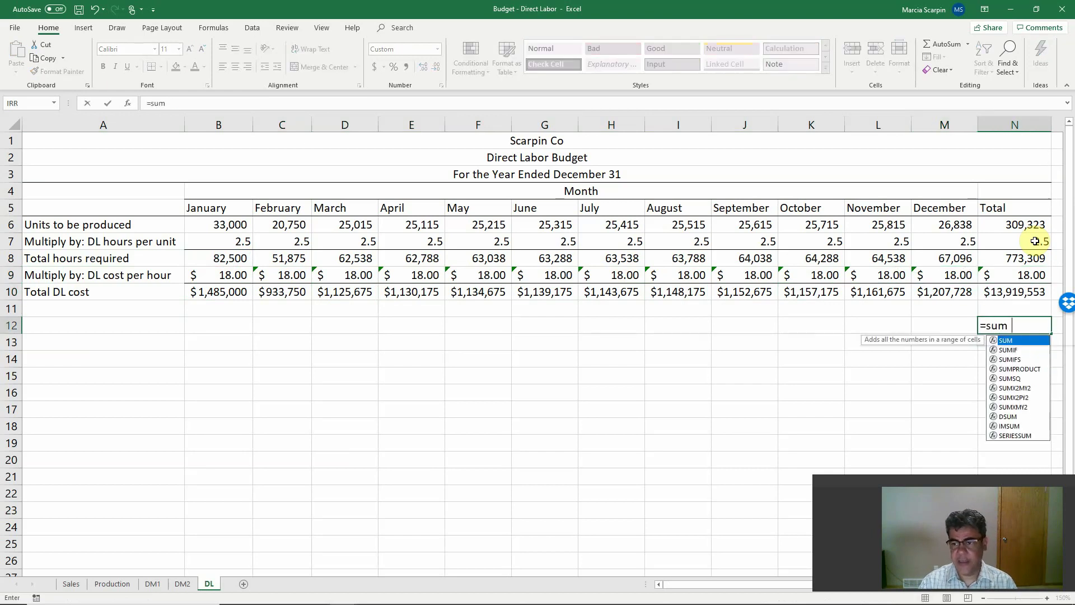
key(Left)
key(Up)
key(Up)
key(shift+Left)
key(shift+Left)
key(shift+Left)
key(shift+Left)
key(shift+Left)
key(shift+Left)
key(shift+Left)
key(shift+Left)
key(shift+Left)
key(shift+Left)
key(shift+Left)
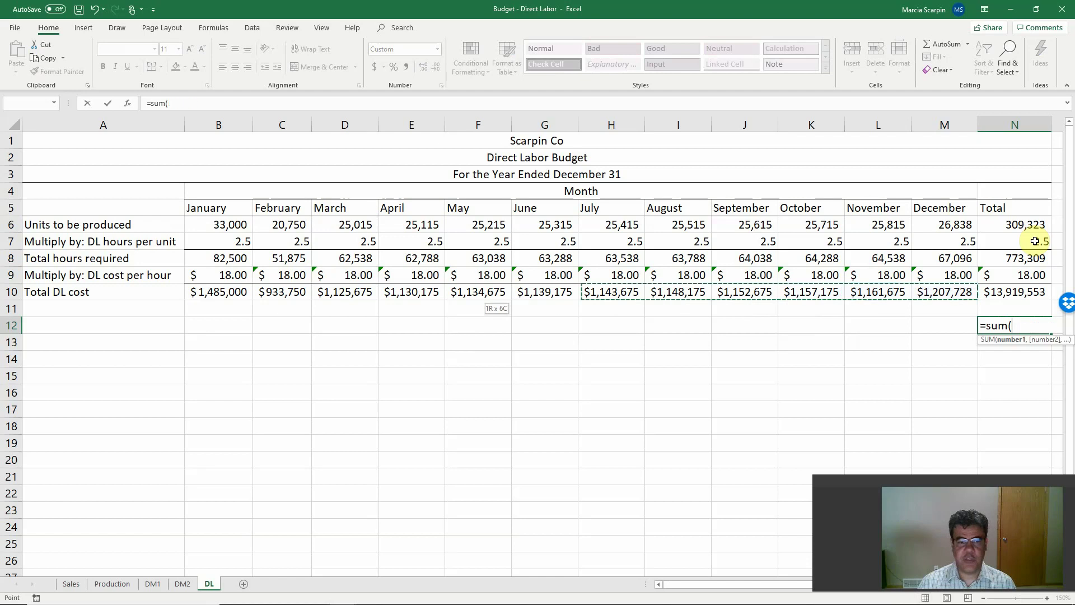
key(Return)
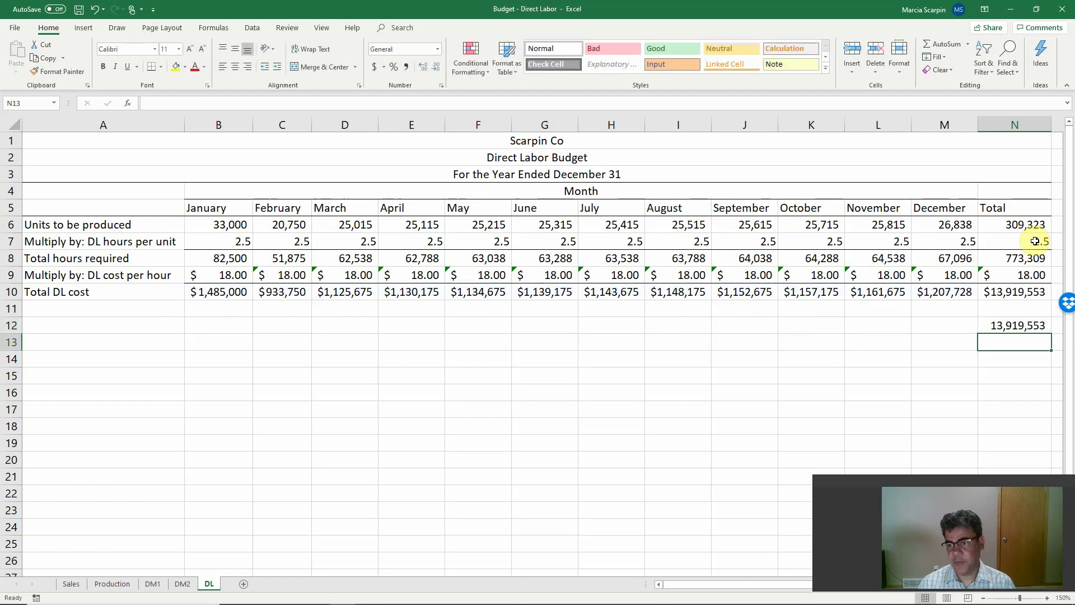
key(Up)
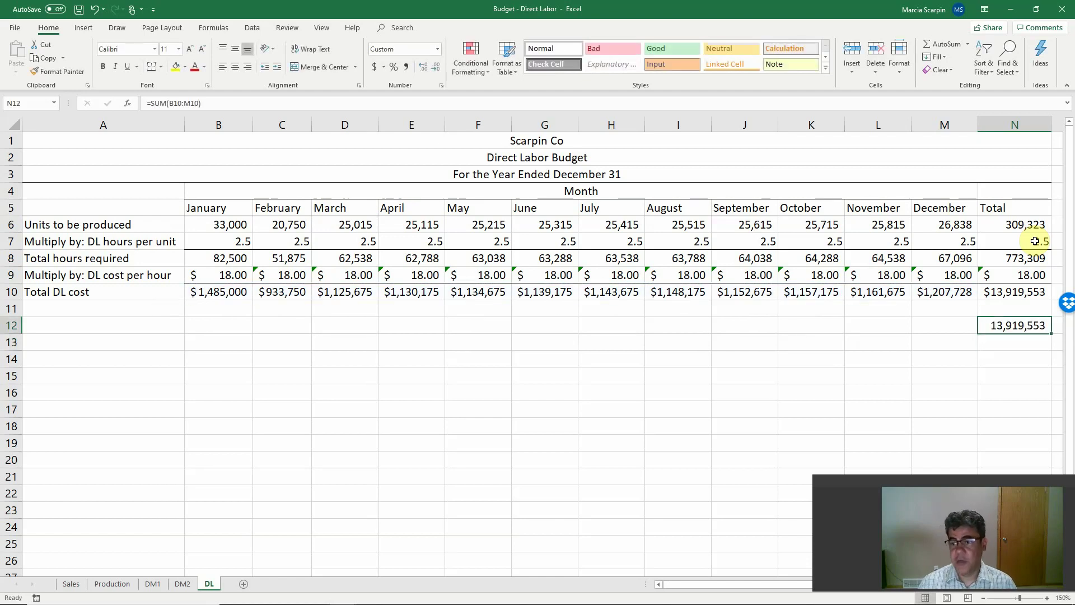
key(Delete)
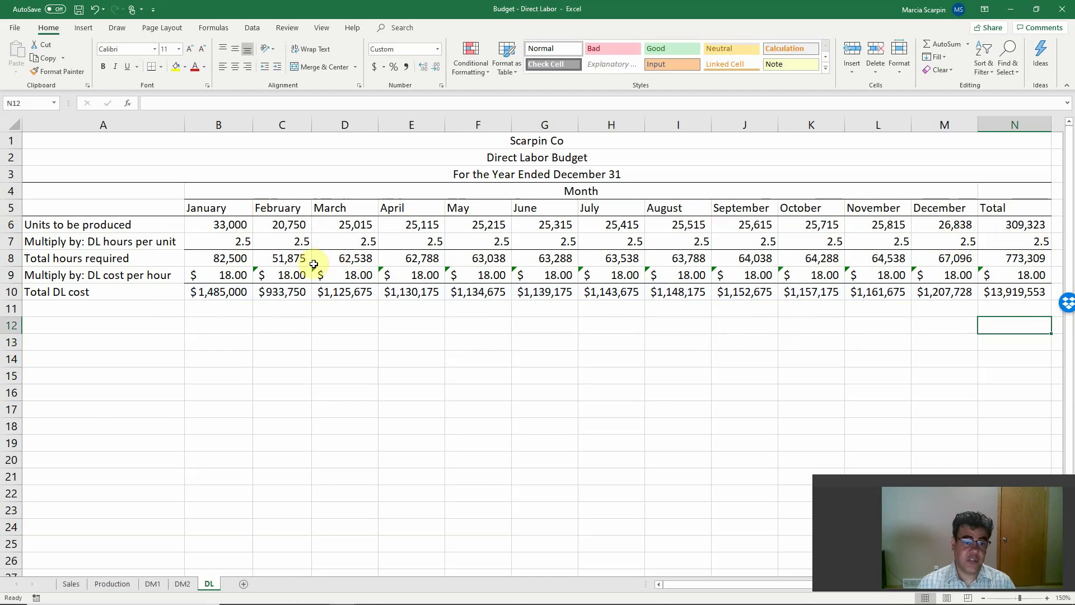
click(224, 275)
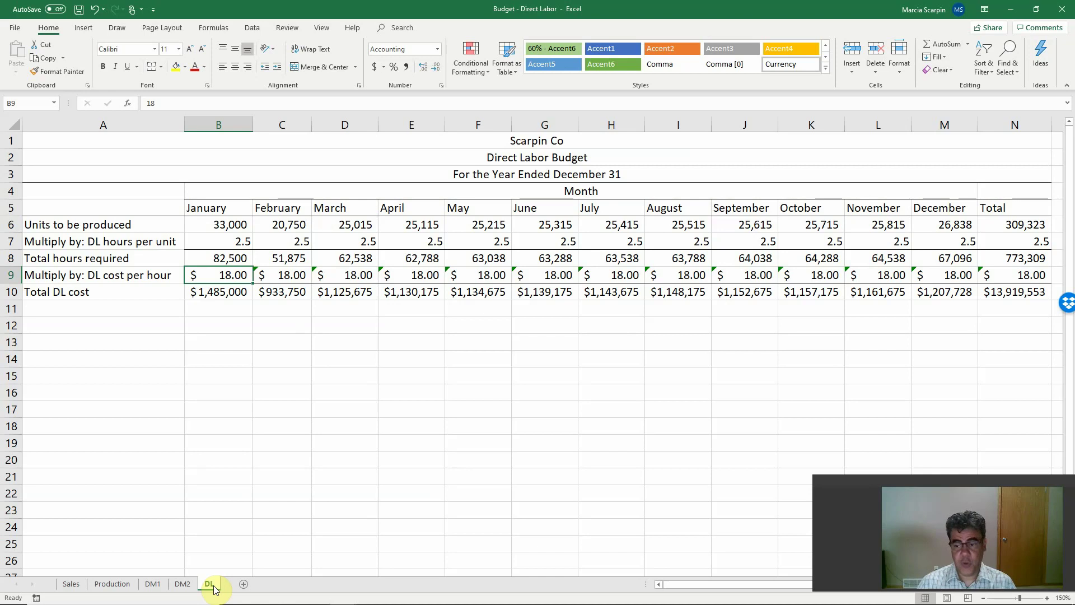
- Return to the PowerPoint slide show and advance to the closing Thank you slide
key(alt+Tab)
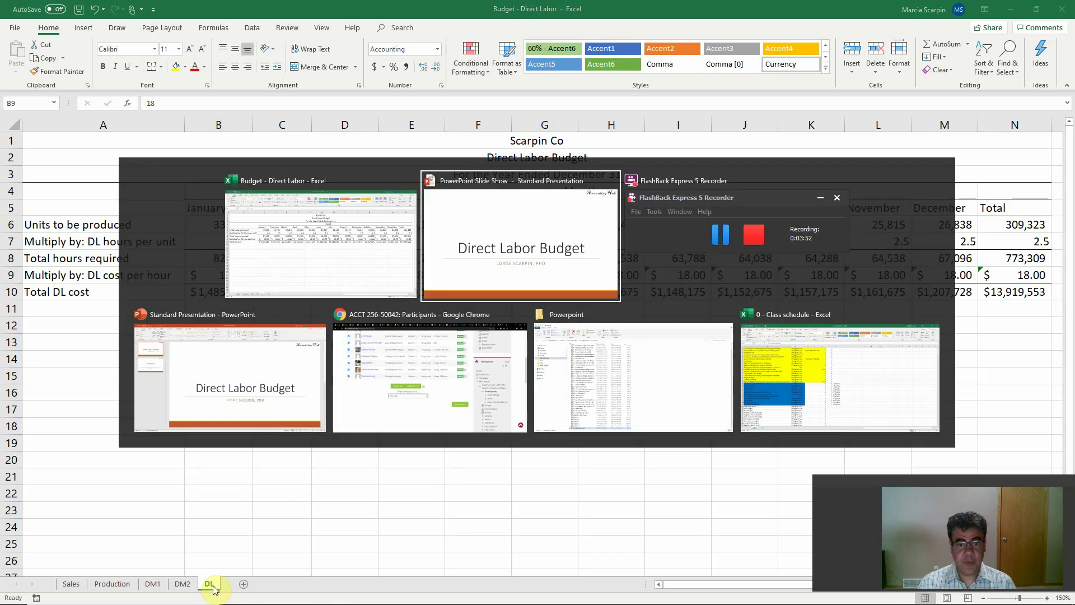
key(alt+Tab)
key(alt+Tab)
key(alt+Tab)
key(alt+Tab)
key(alt+Tab)
key(alt+Tab)
key(alt+Tab)
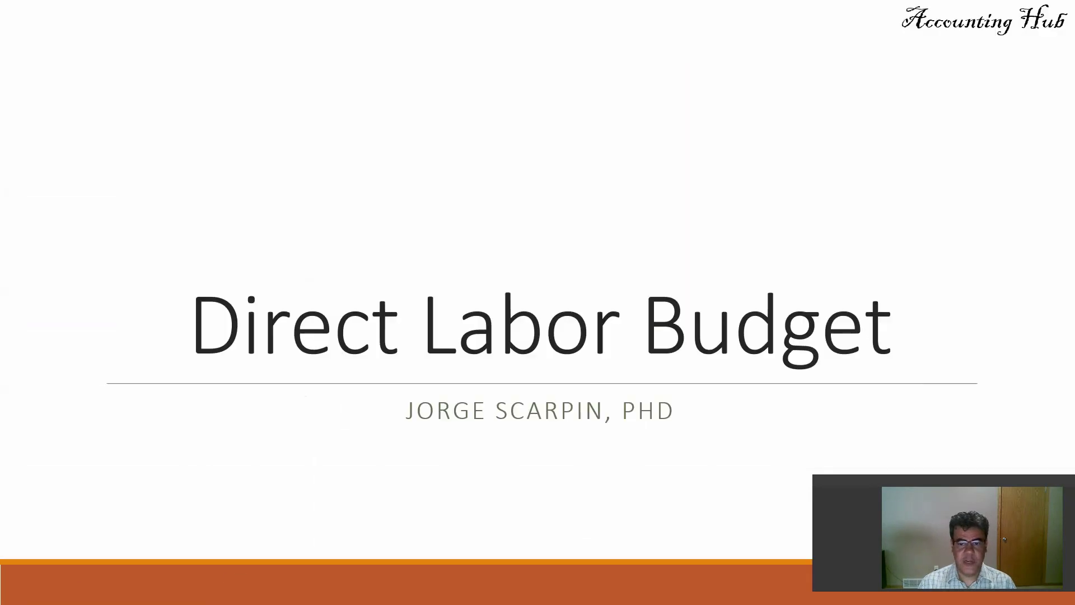
click(243, 576)
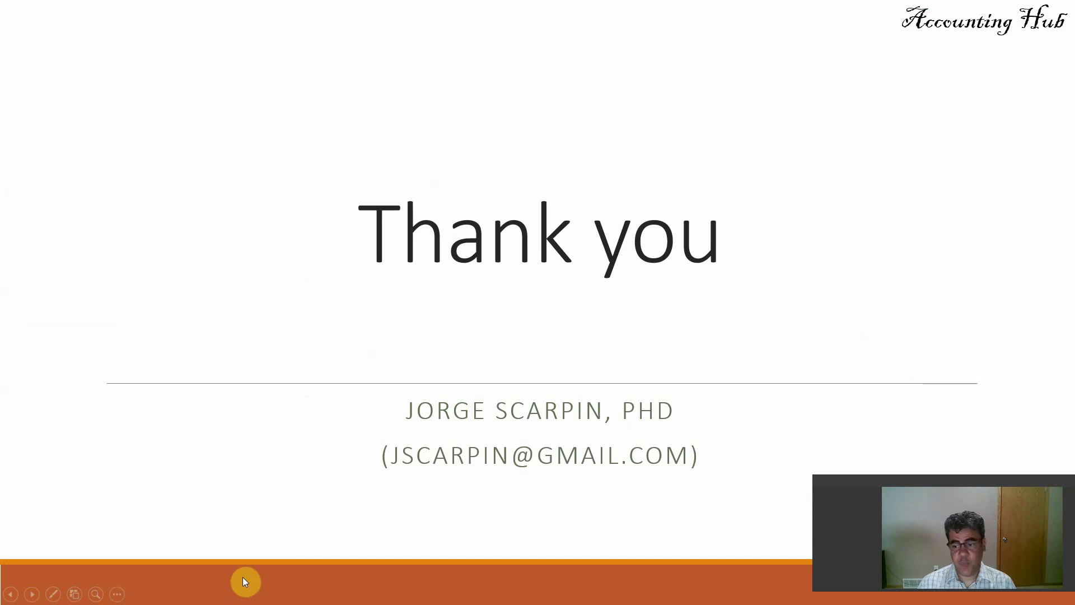